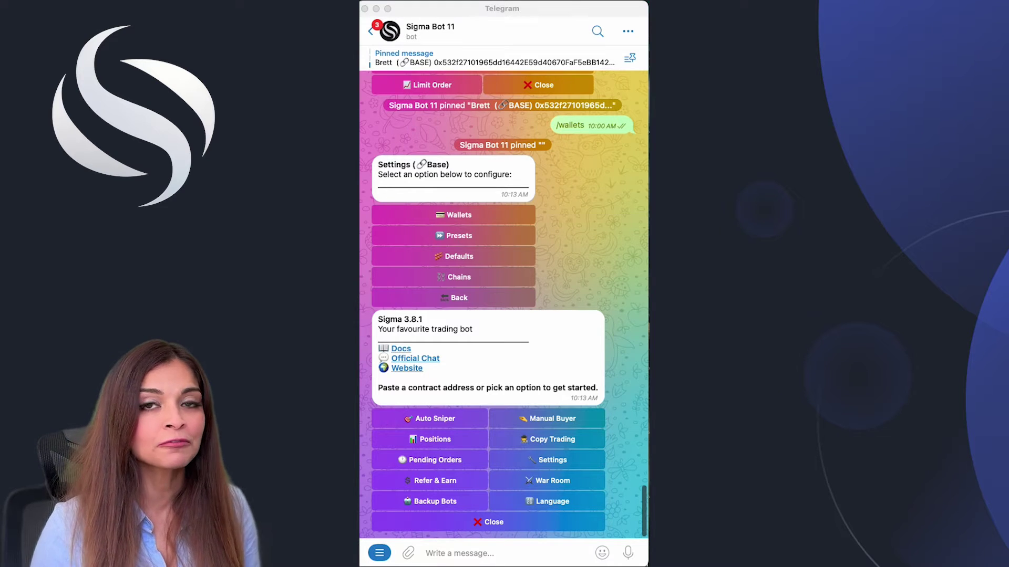
Step: Open the Base Deploys channel and go to its newest token deployment posts
left_click(371, 32)
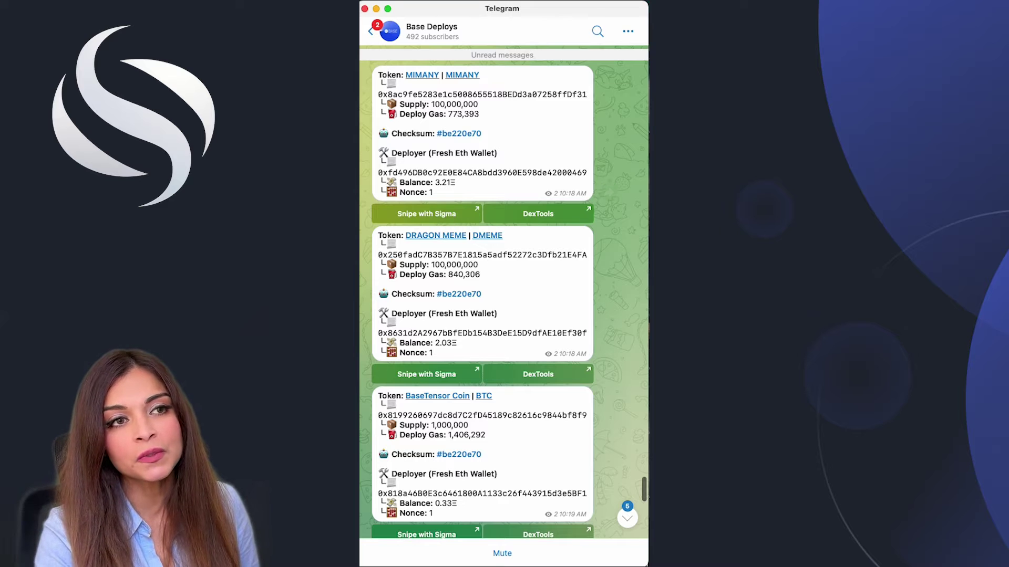
left_click(444, 218)
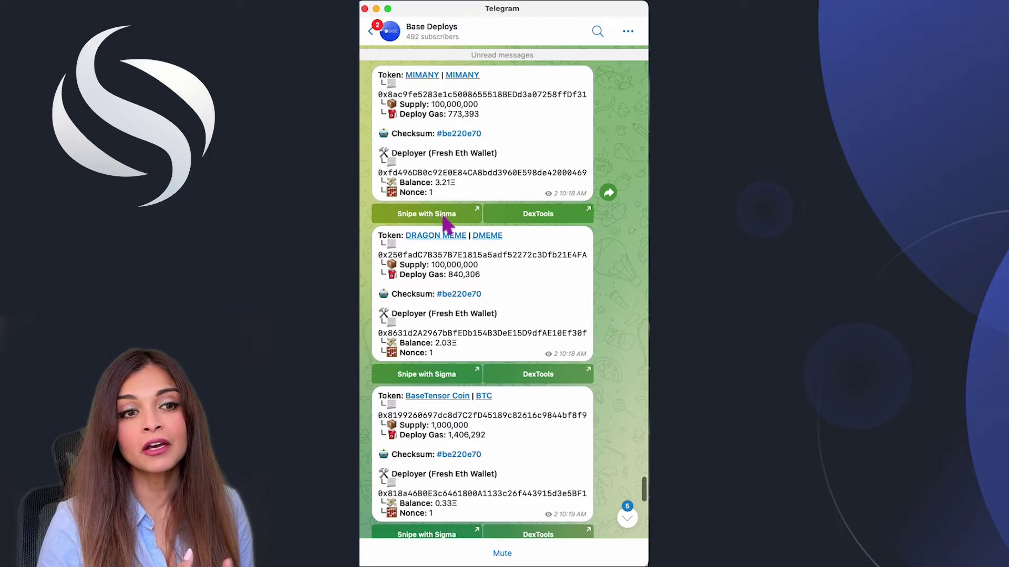
left_click(629, 522)
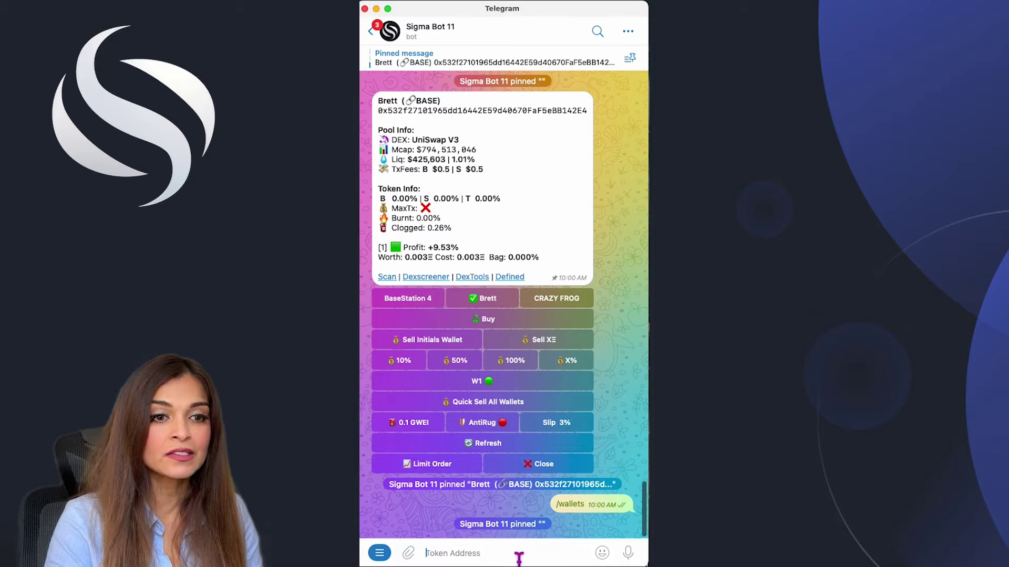
Step: Submit the New Patek token address 0x3Bf9C2d55A5CE17e9137f4ceAa6E6c834a10A779 to Sigma Bot 11
key("super+v")
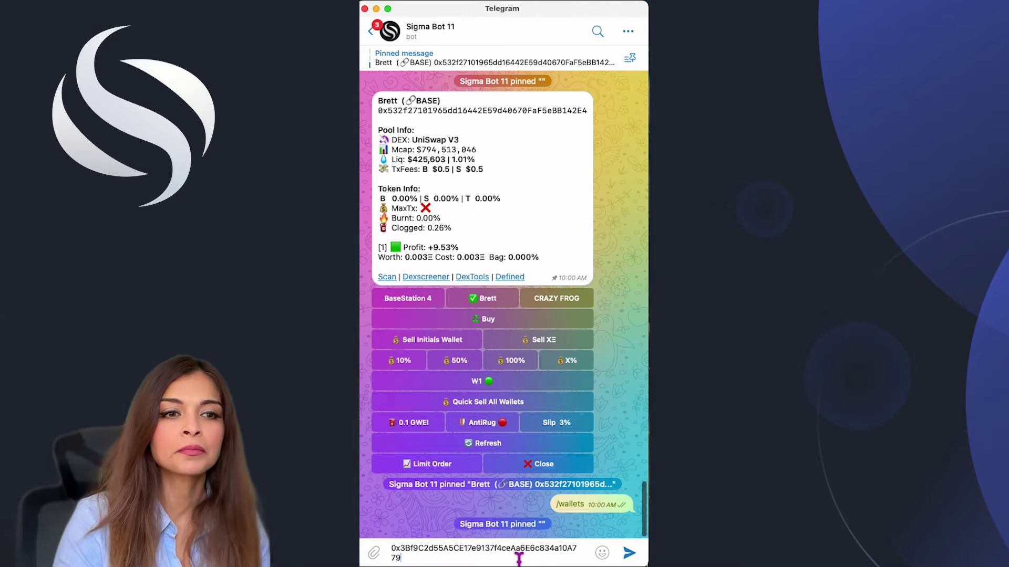
left_click(629, 554)
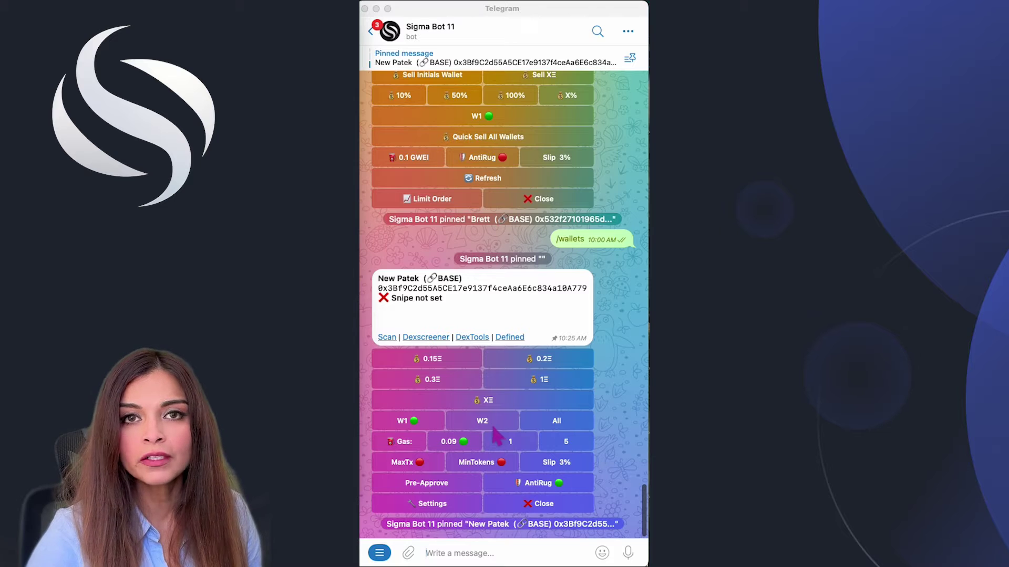
Step: Choose wallet W2 as the only wallet for the New Patek snipe, deselecting W1
left_click(438, 397)
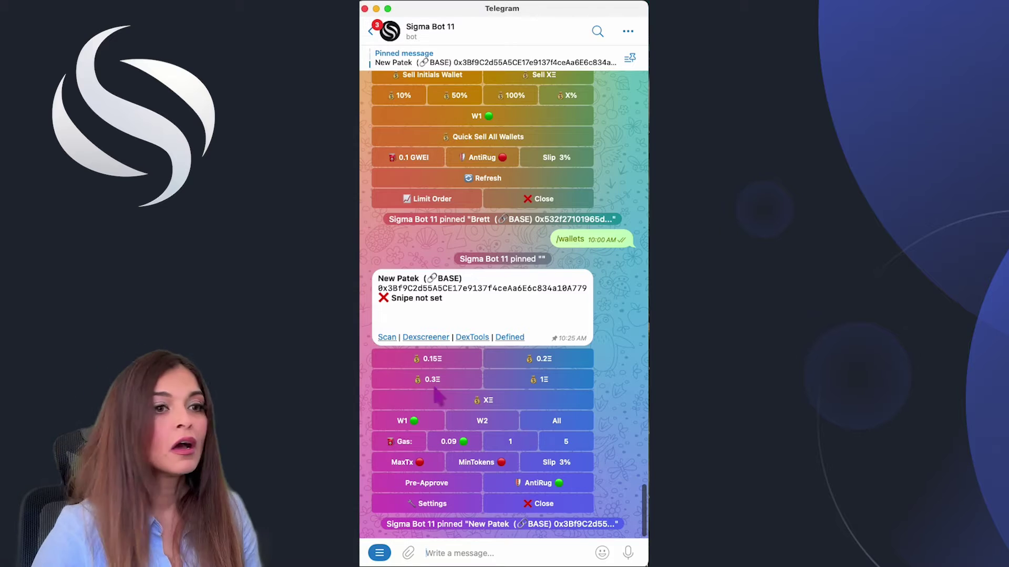
left_click(488, 424)
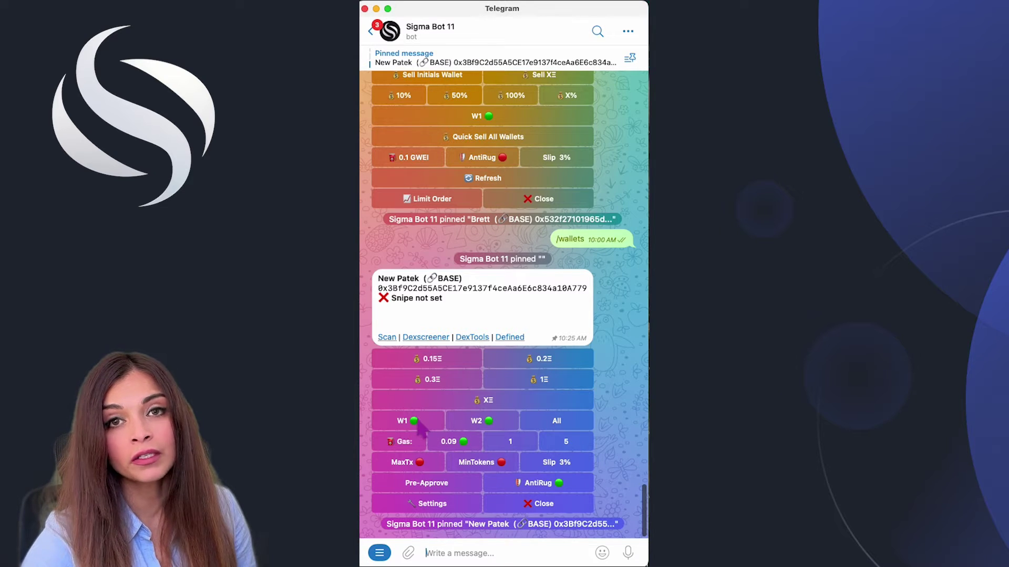
left_click(419, 427)
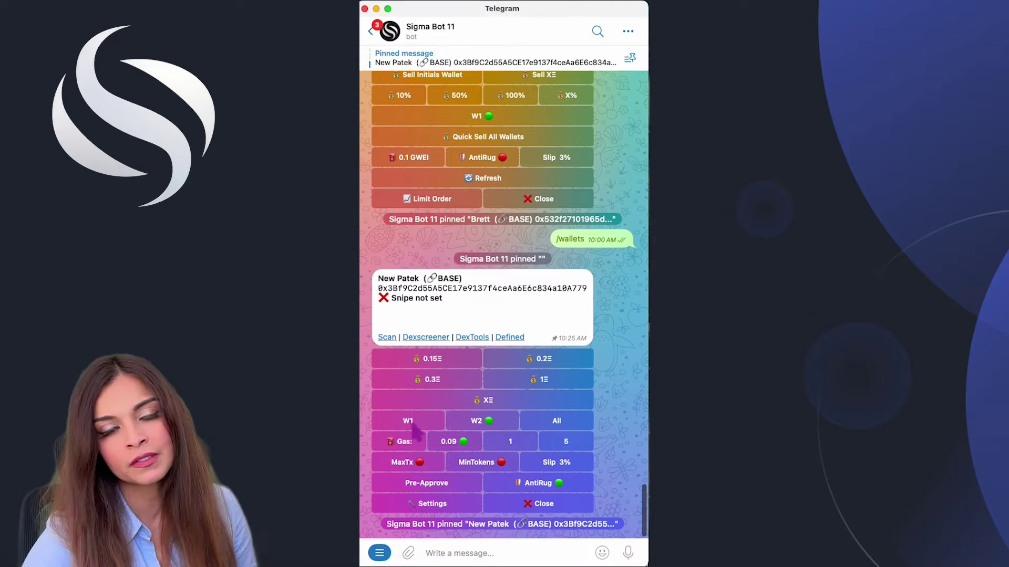
left_click(448, 421)
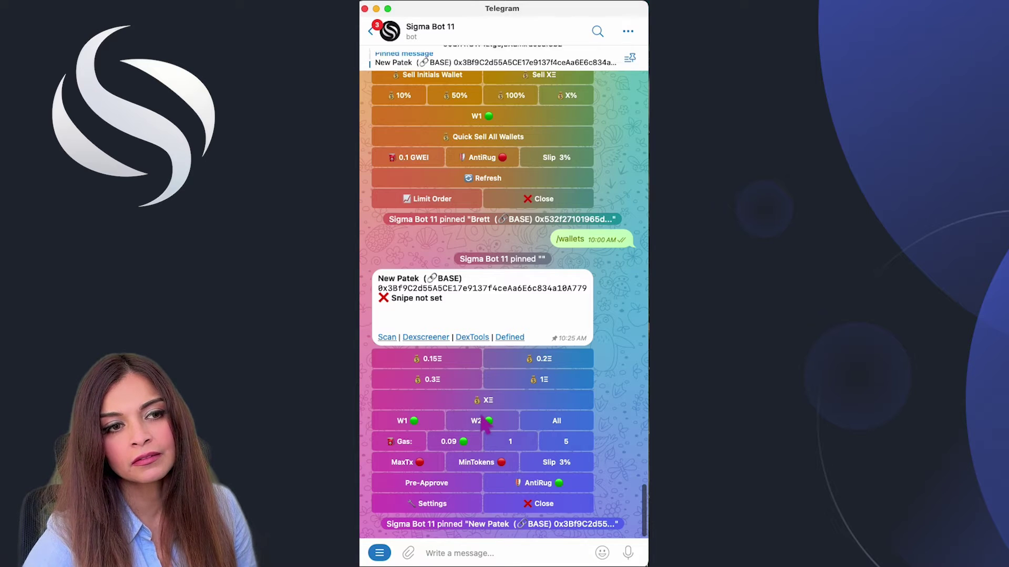
left_click(406, 425)
left_click(418, 427)
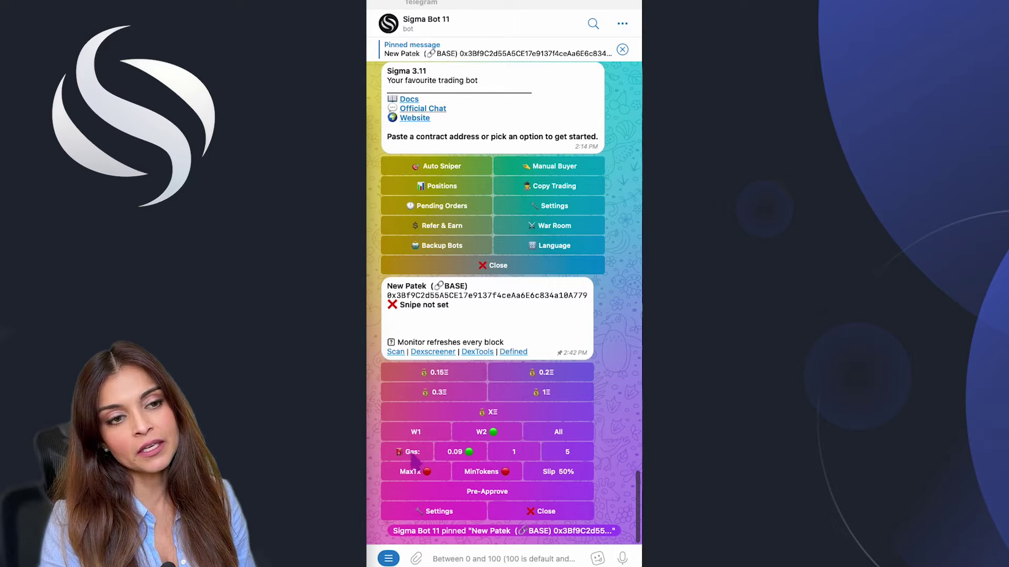
Step: Set a custom gas amount of 20 for the New Patek snipe
left_click(413, 455)
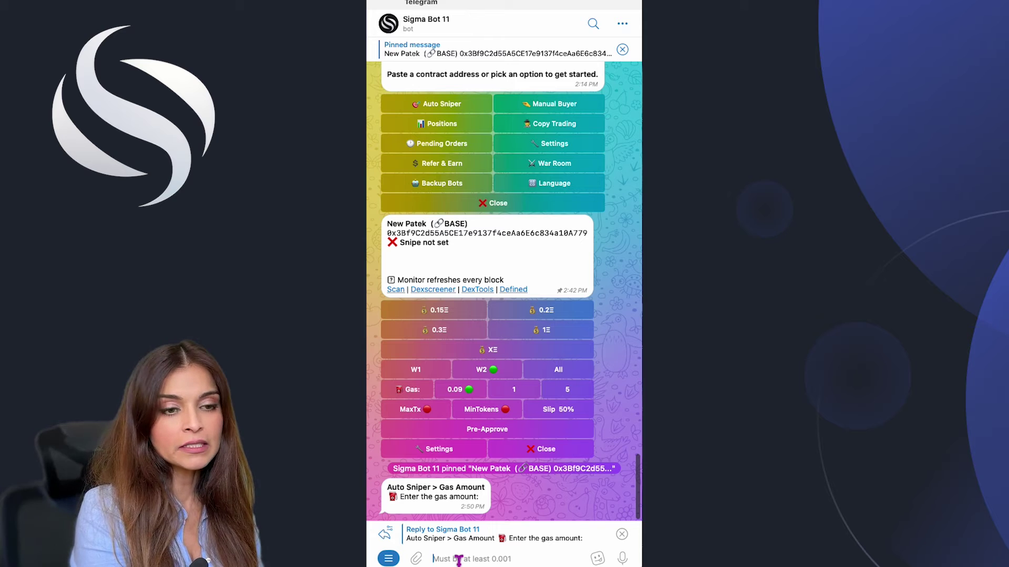
type("20")
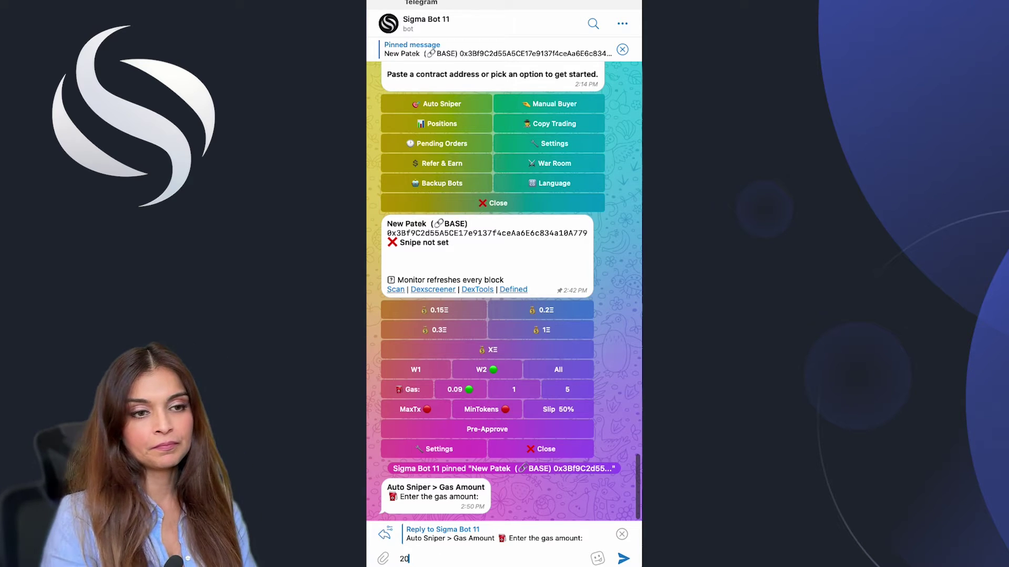
left_click(623, 559)
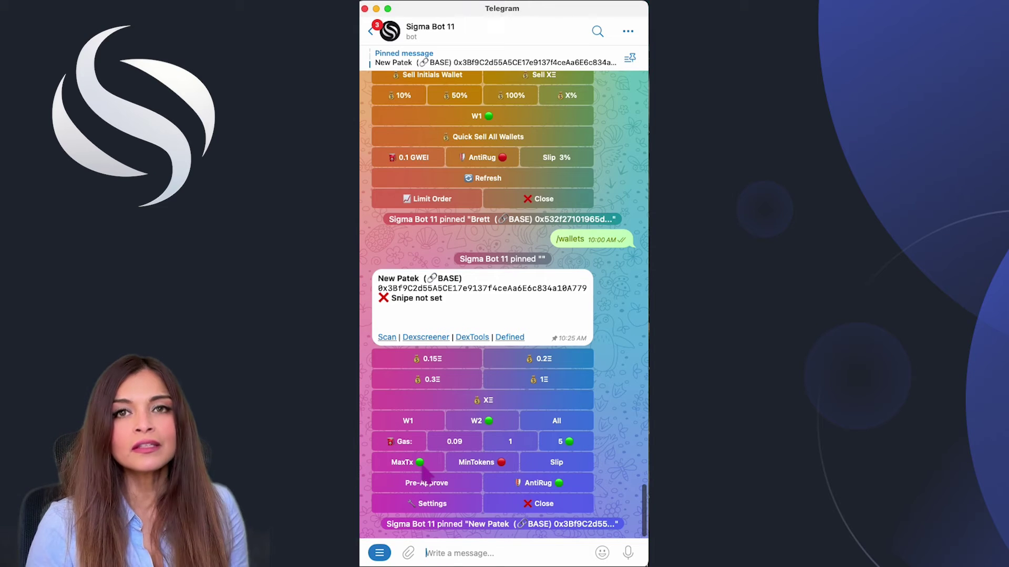
Step: Turn MaxTx off and back on, and set the MinTokens supply percent limit to 1
left_click(424, 468)
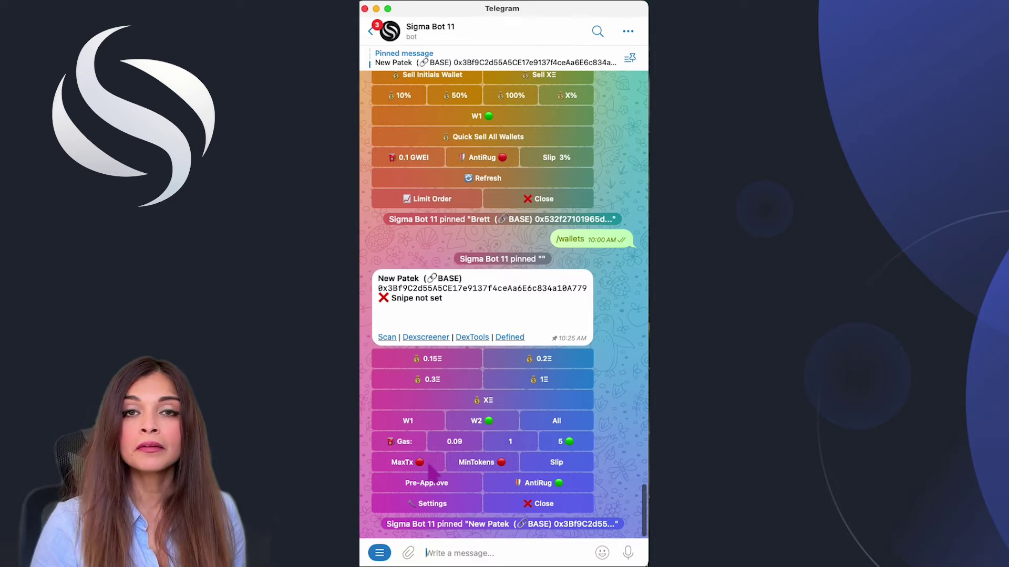
left_click(425, 465)
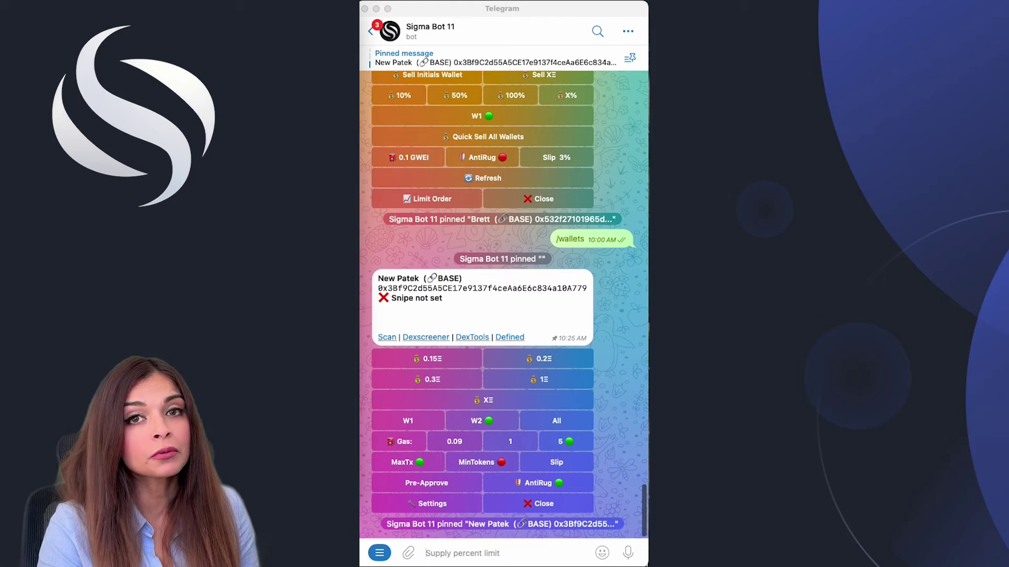
left_click(500, 467)
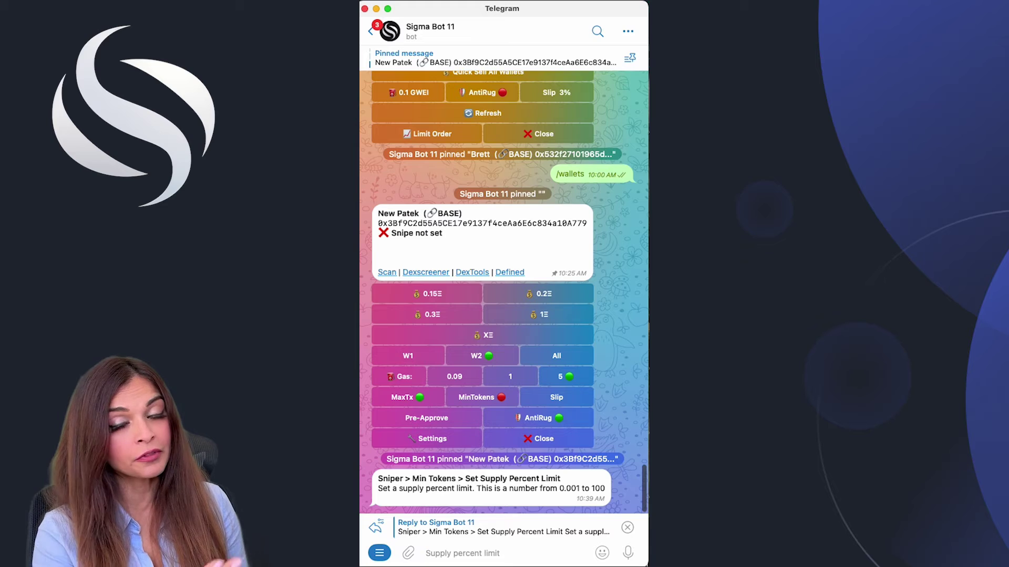
type("1")
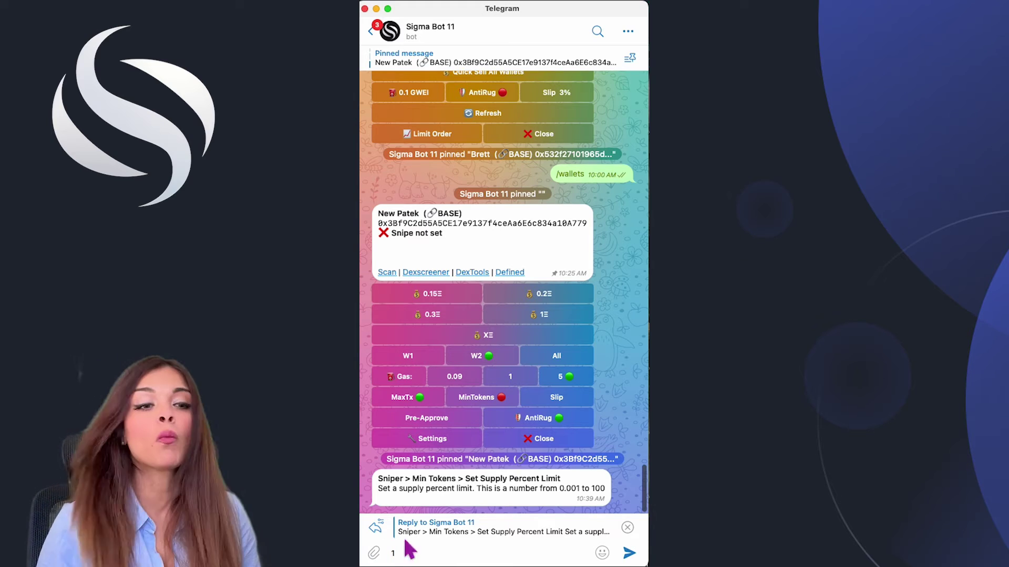
left_click(632, 555)
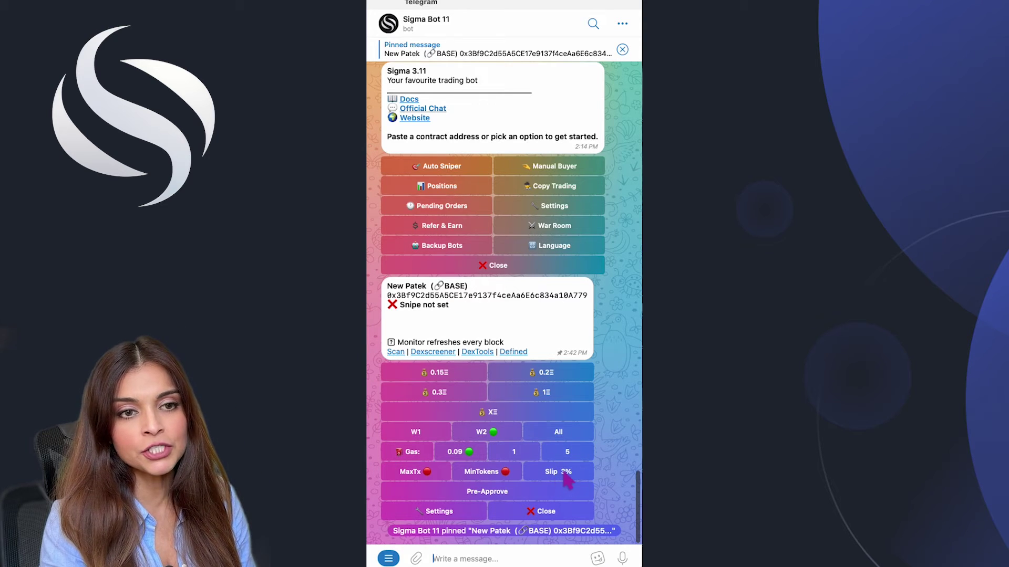
Step: Set the auto sniper's slippage to 50% for New Patek
left_click(558, 473)
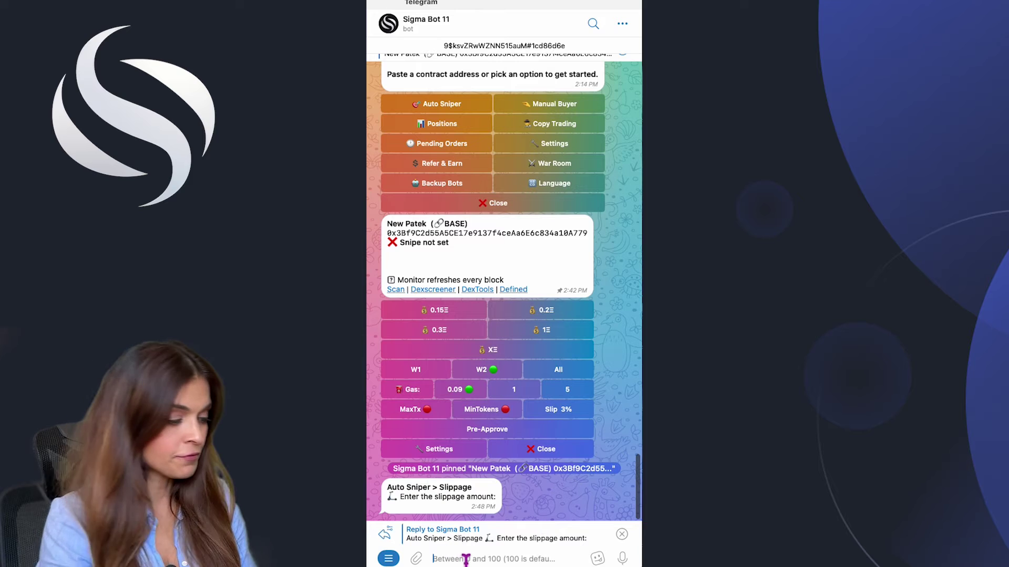
type("50")
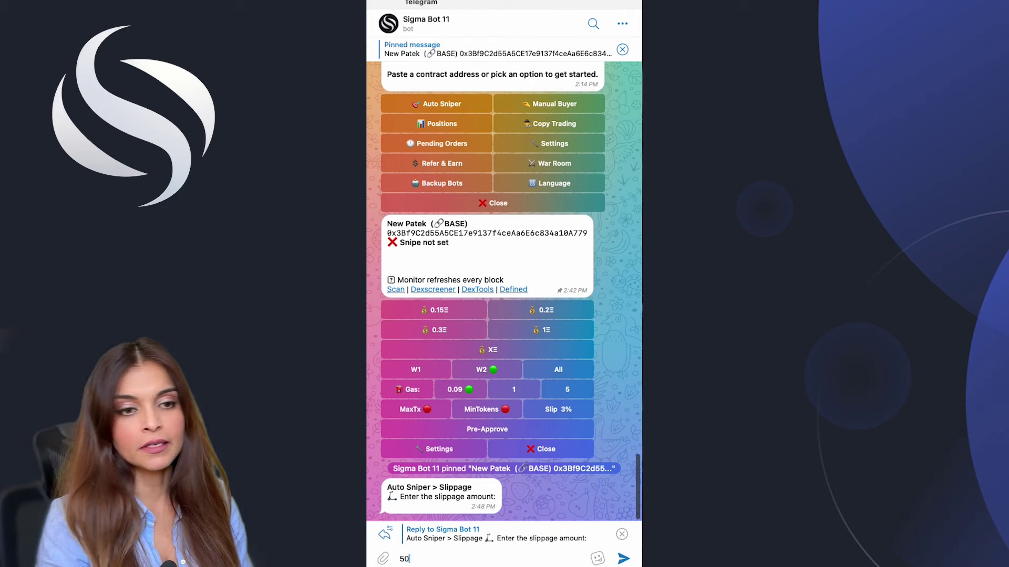
left_click(623, 560)
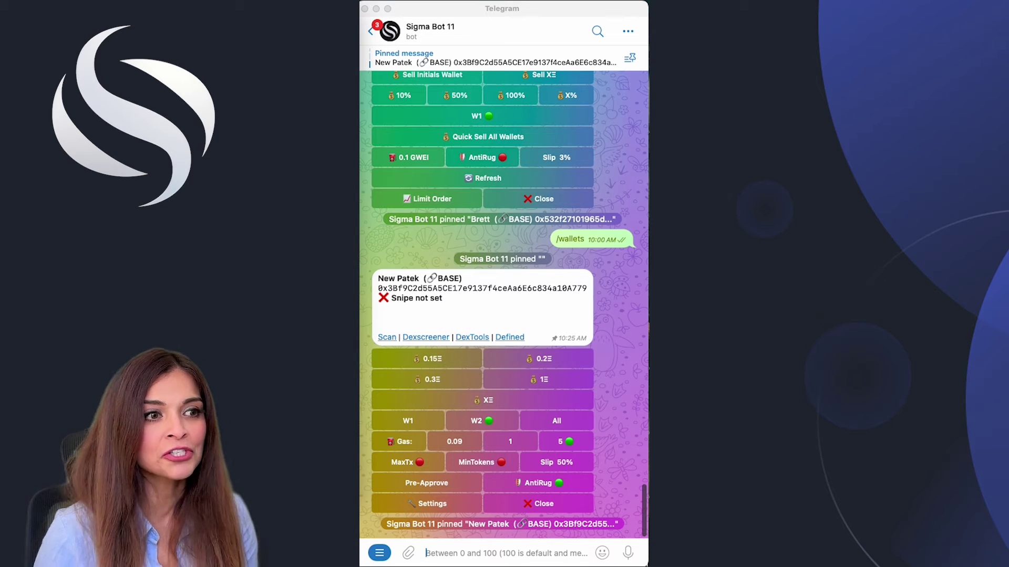
Step: In the New Patek snipe settings, set the minimum liquidity to 1000 USD
left_click(561, 493)
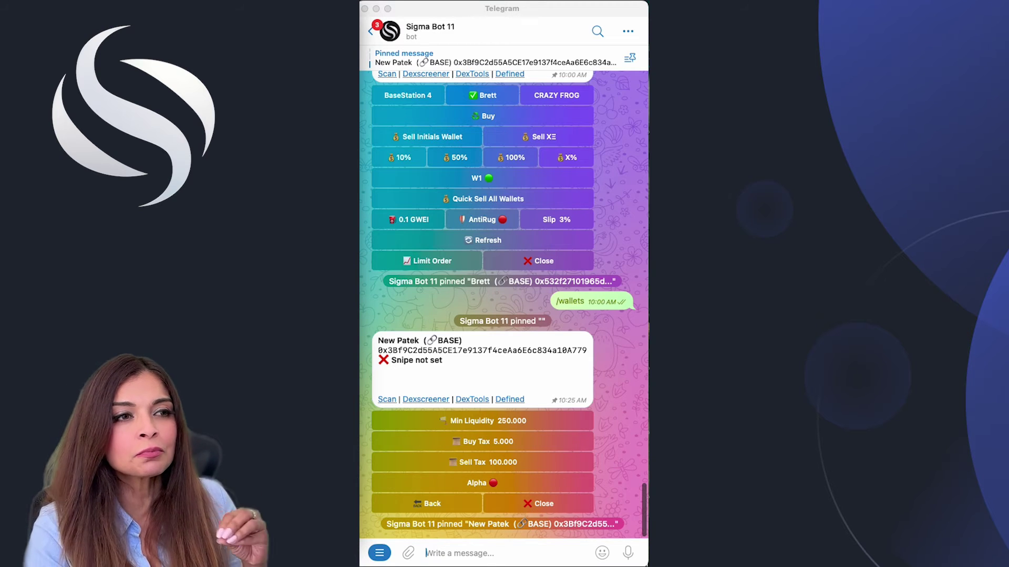
left_click(457, 553)
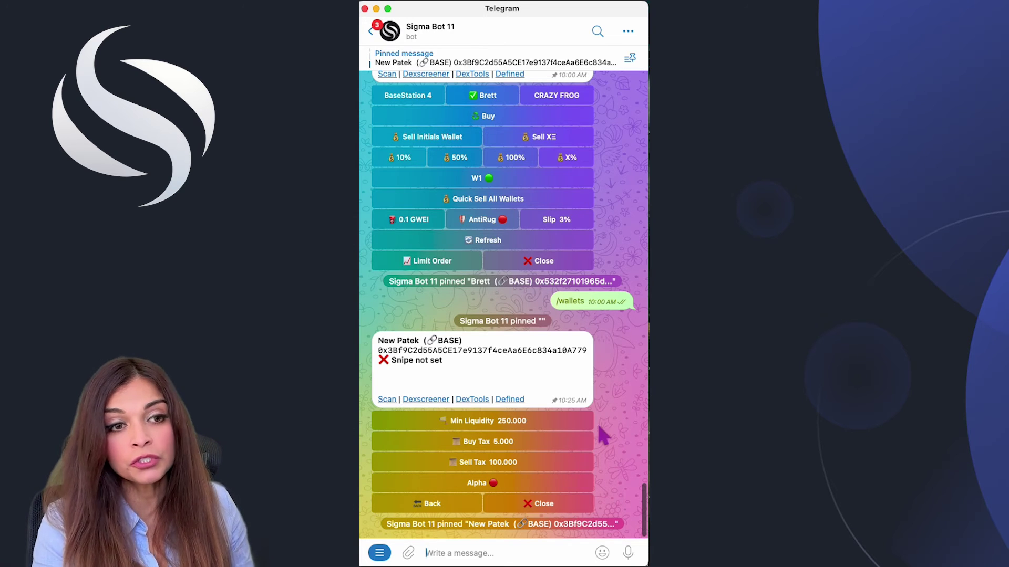
left_click(546, 422)
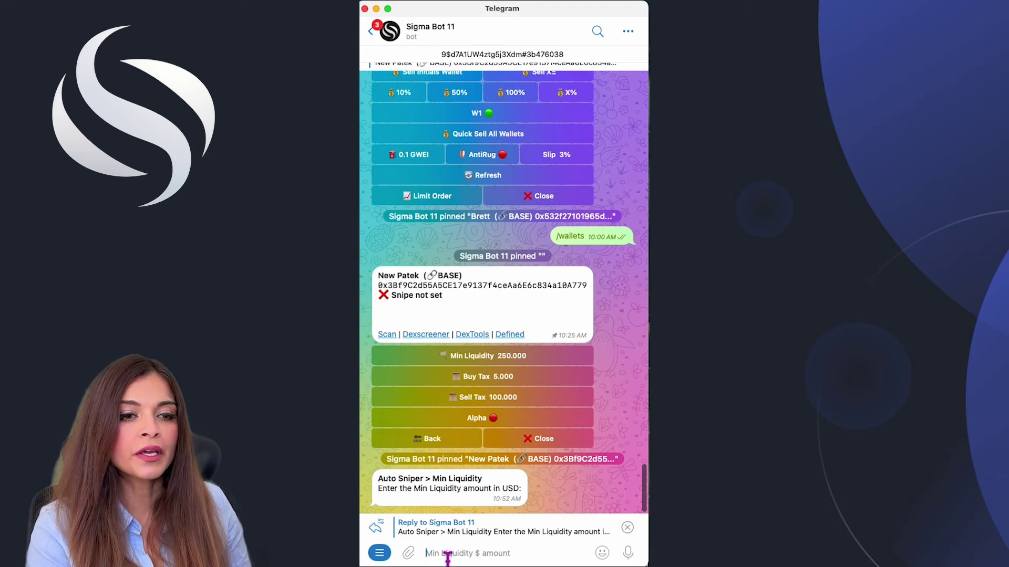
type("1000")
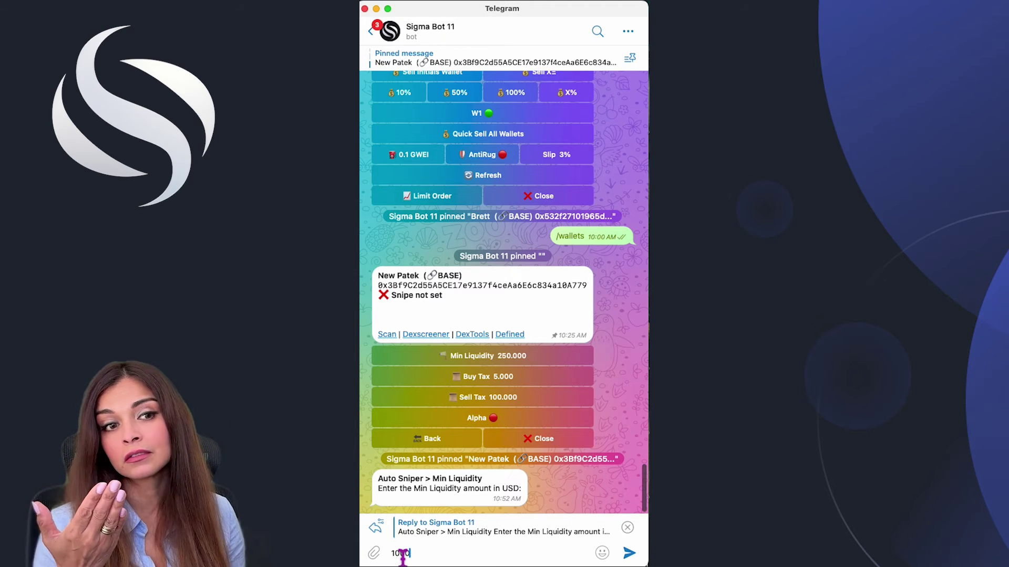
left_click(630, 554)
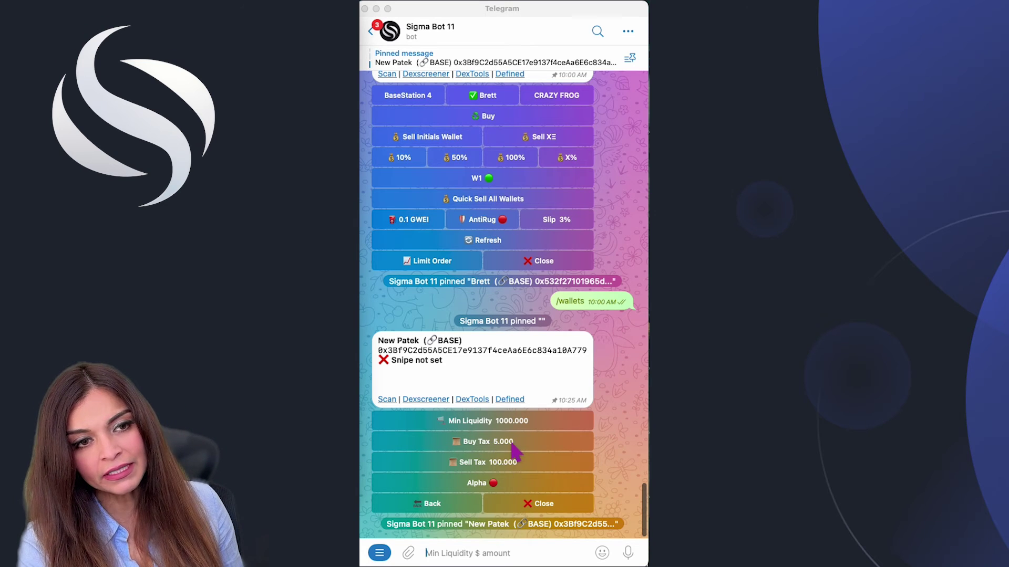
Step: Set the maximum sell tax for the New Patek snipe to 15 percent
left_click(505, 478)
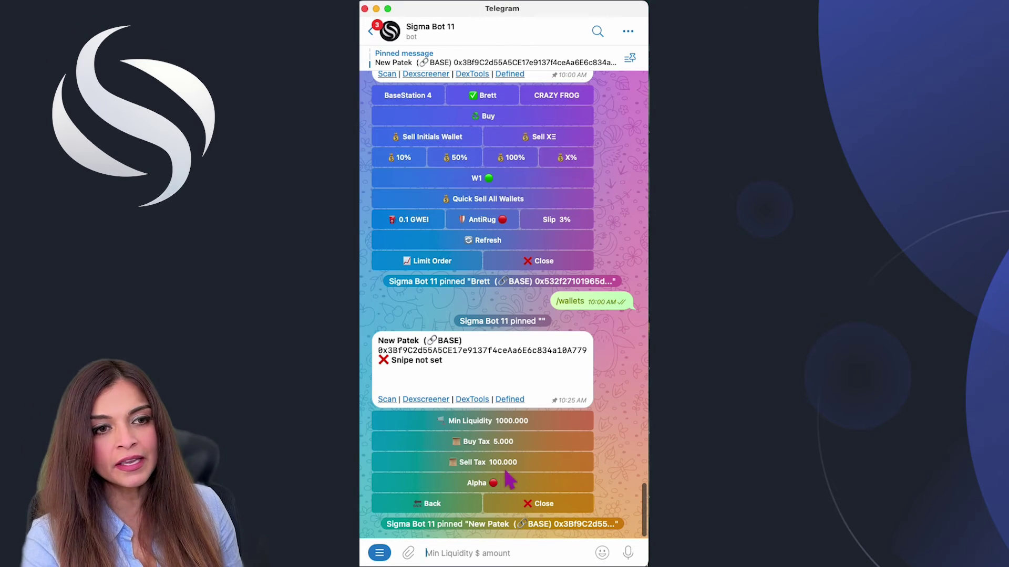
left_click(513, 466)
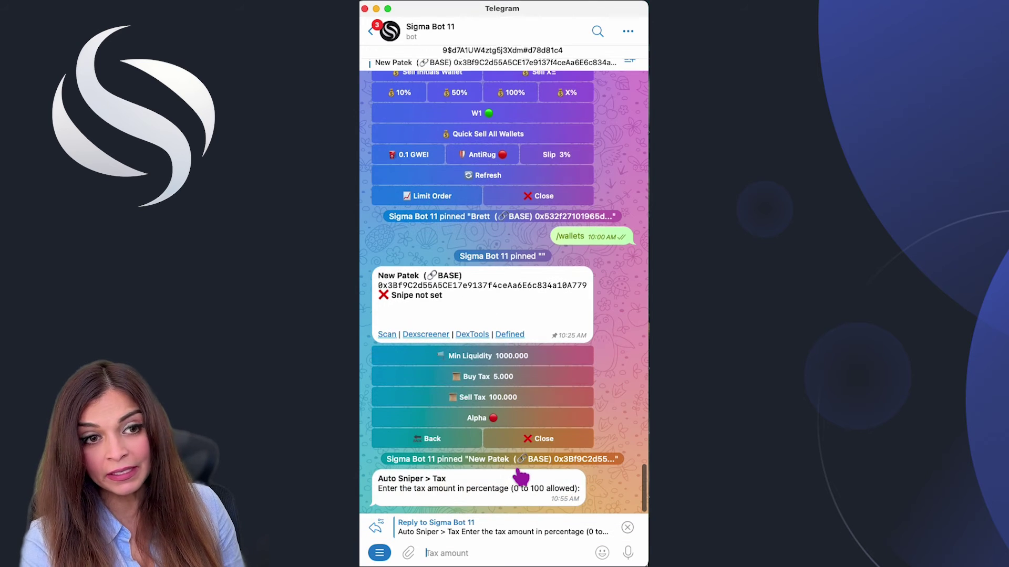
type("15")
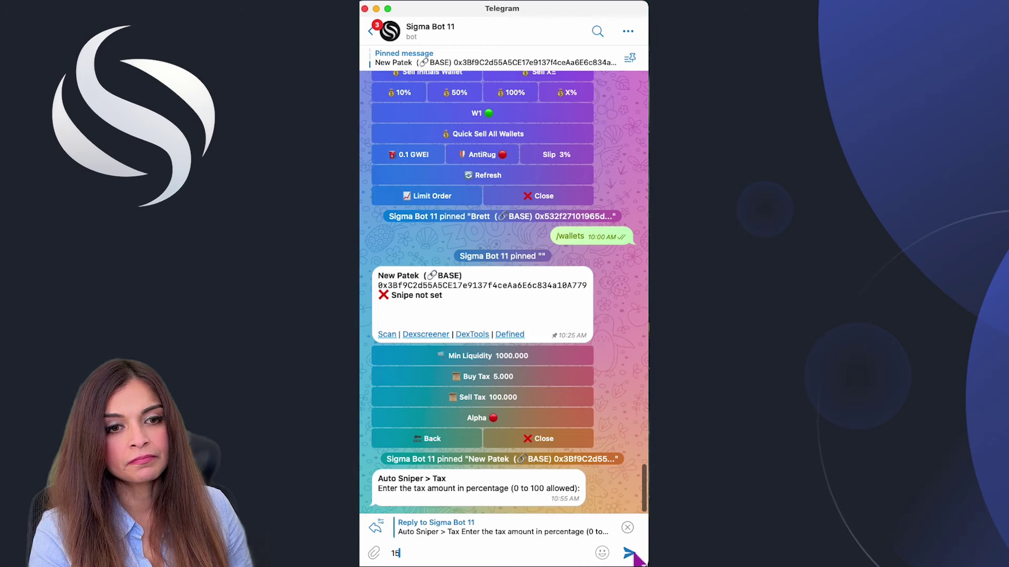
left_click(629, 554)
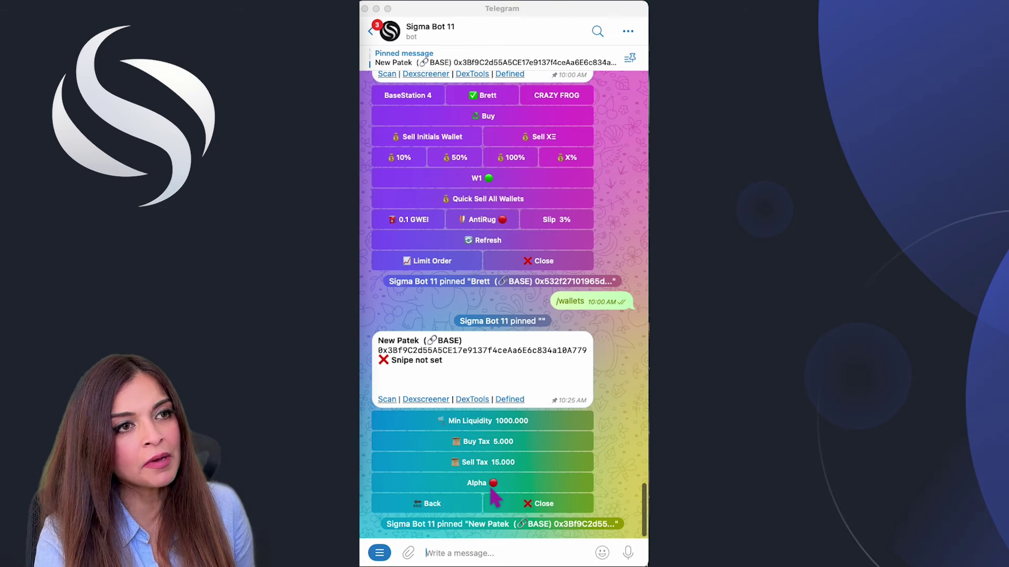
left_click(494, 486)
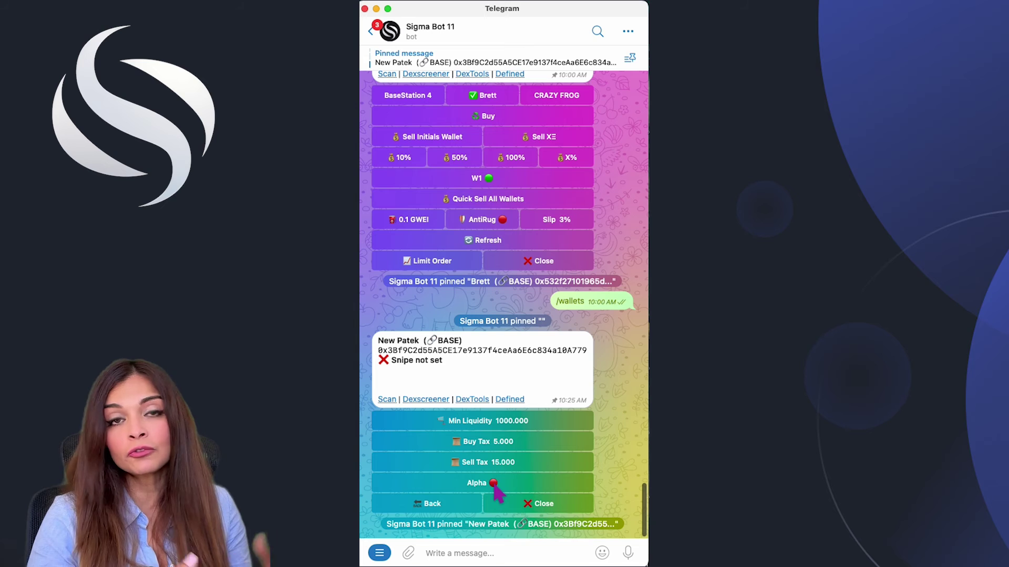
left_click(495, 486)
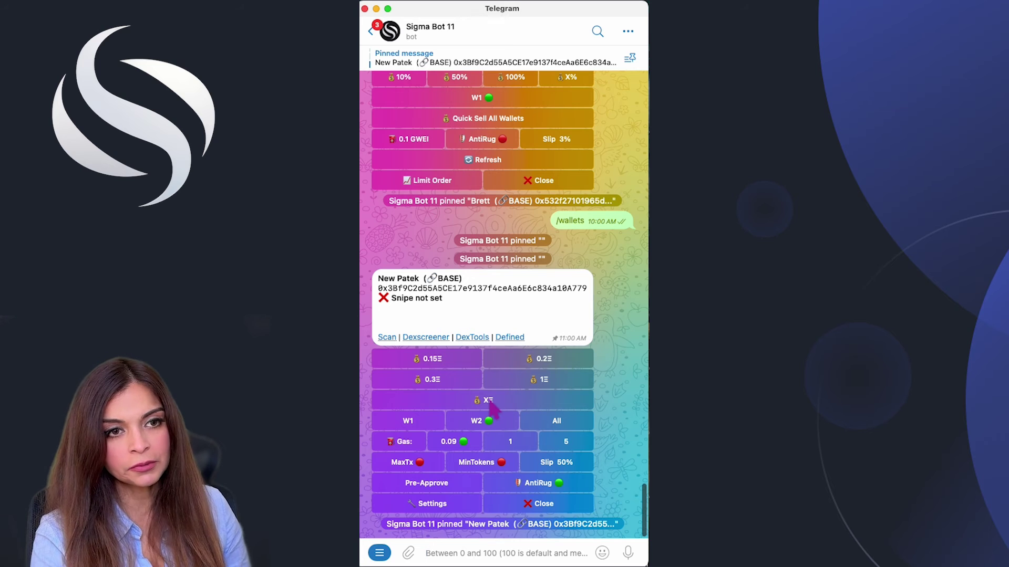
Step: Register the New Patek snipe with a custom buy amount of .002 Ξ
left_click(490, 403)
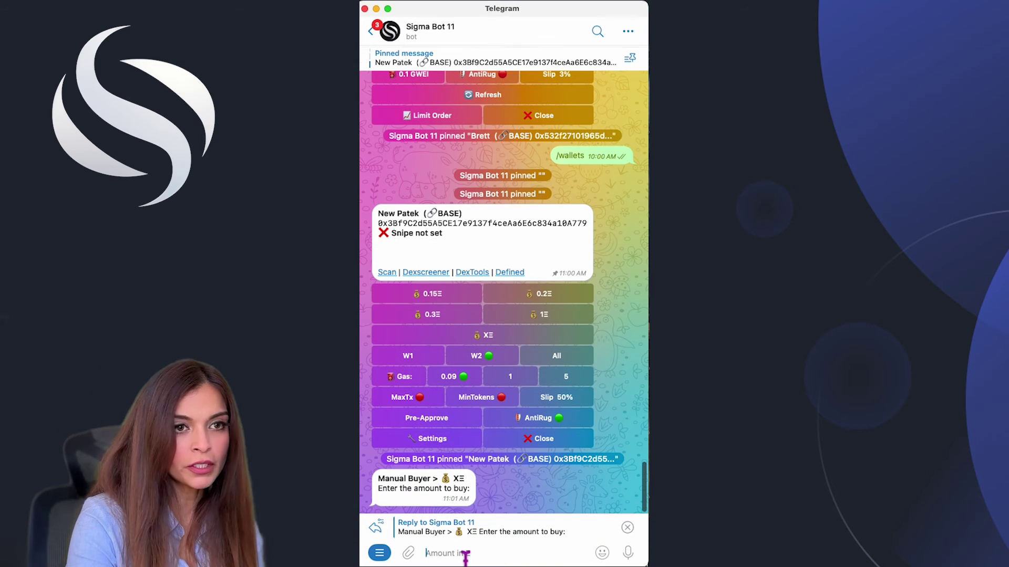
type(".002")
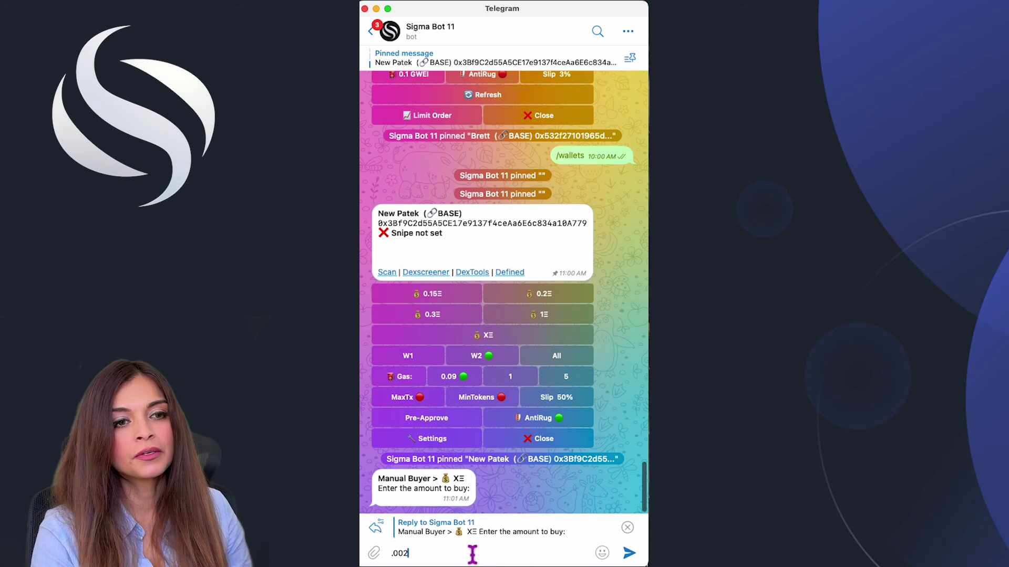
left_click(629, 555)
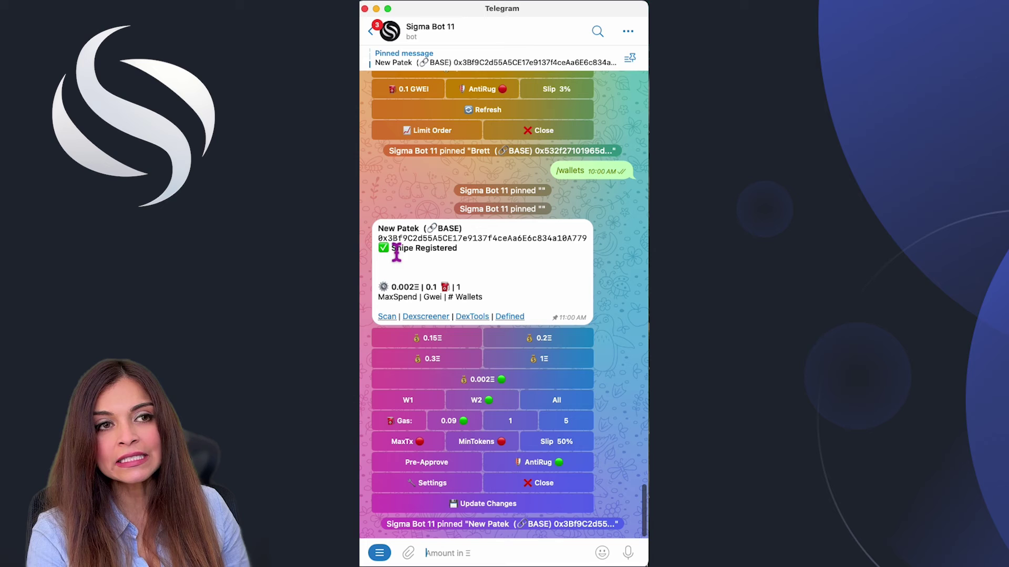
left_click_drag(392, 253, 477, 254)
left_click(479, 254)
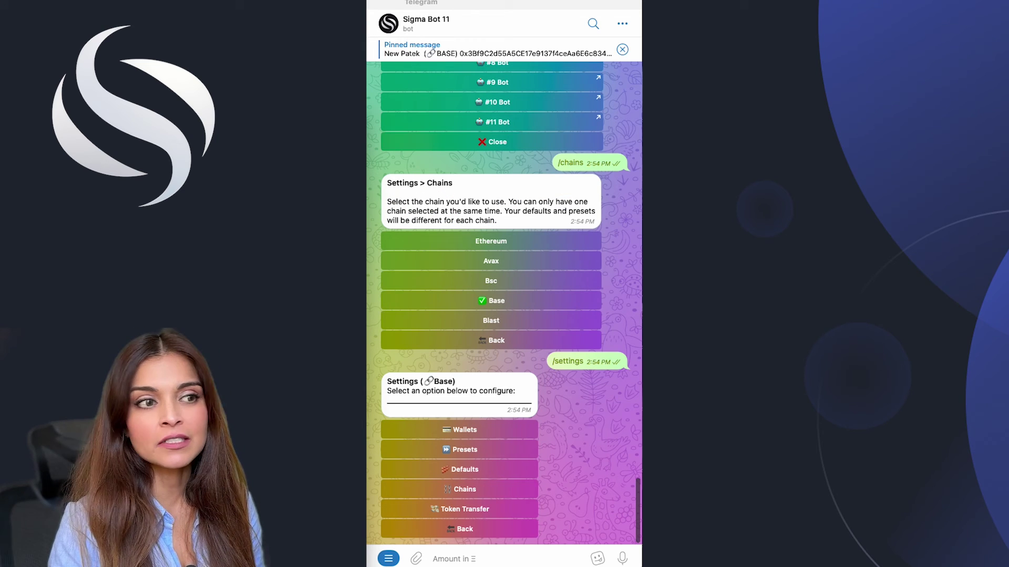
Step: Set the slippage of the registered New Patek snipe to 10% and save the updated settings
scroll(534, 374, "up", 10)
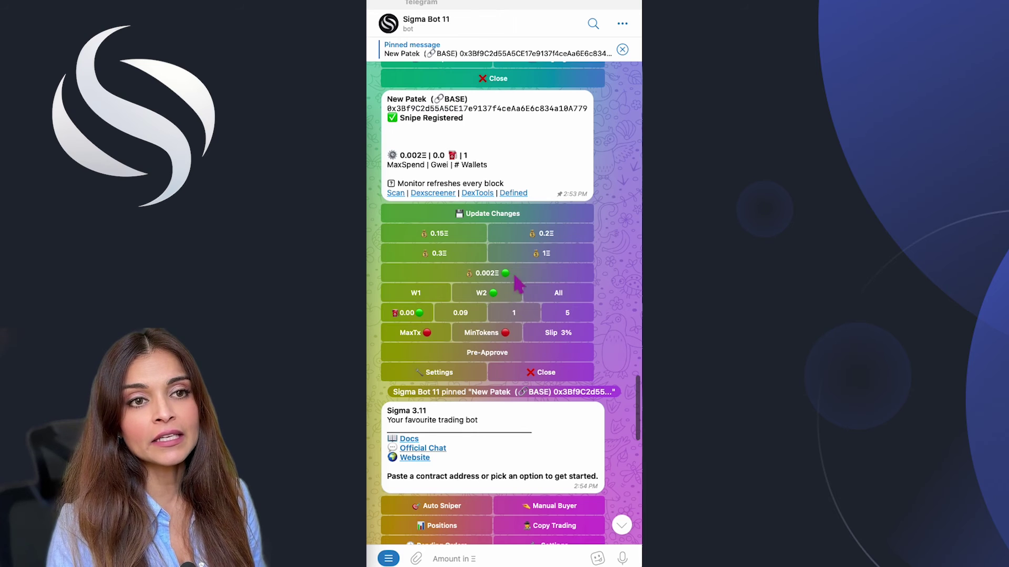
left_click(566, 338)
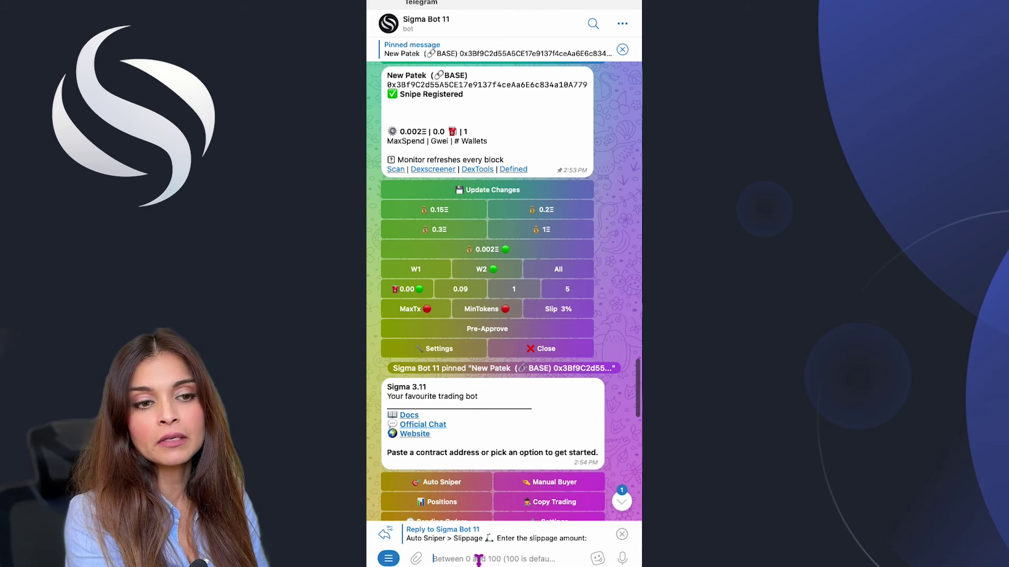
type("10")
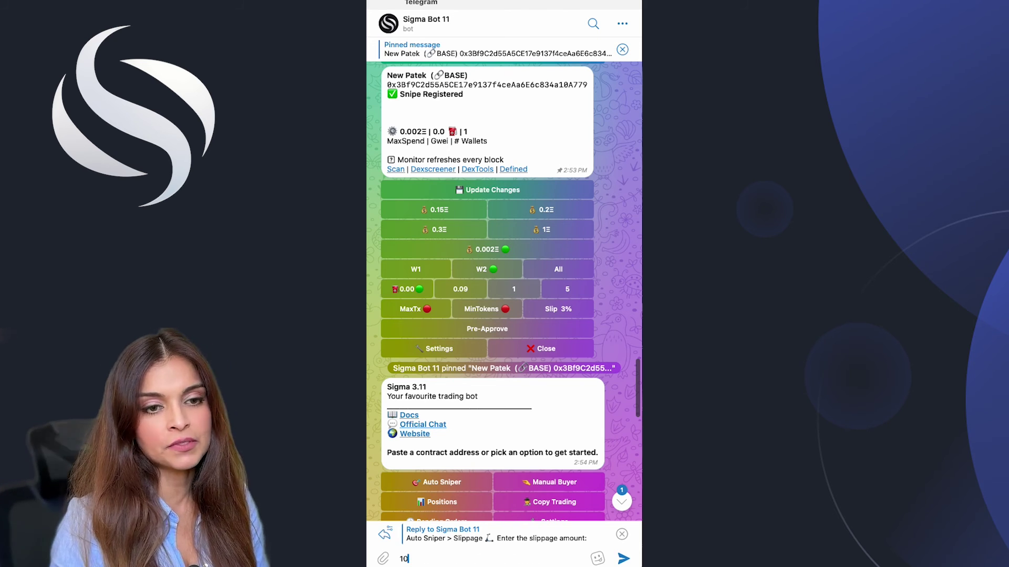
right_click(624, 561)
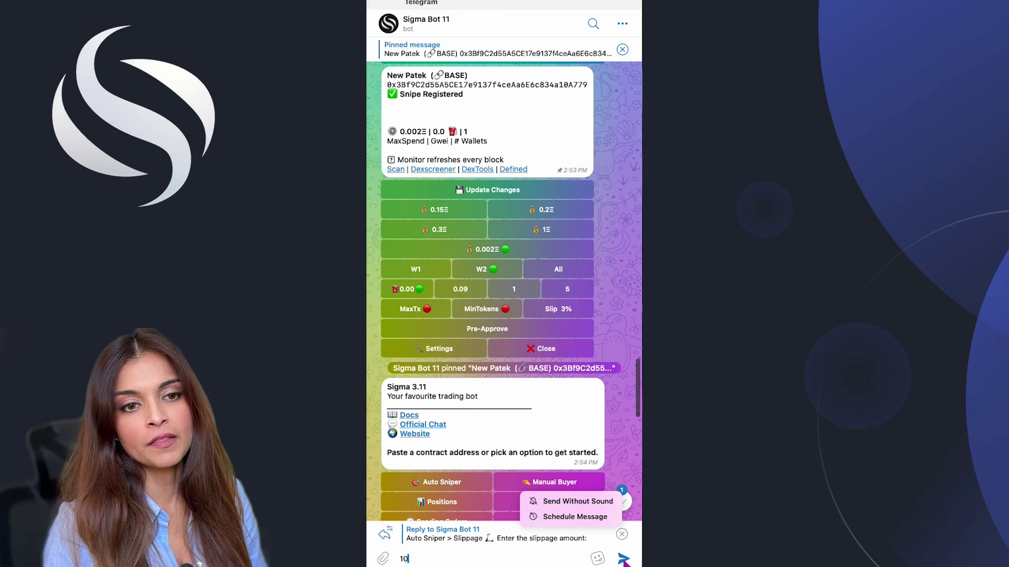
key("Escape")
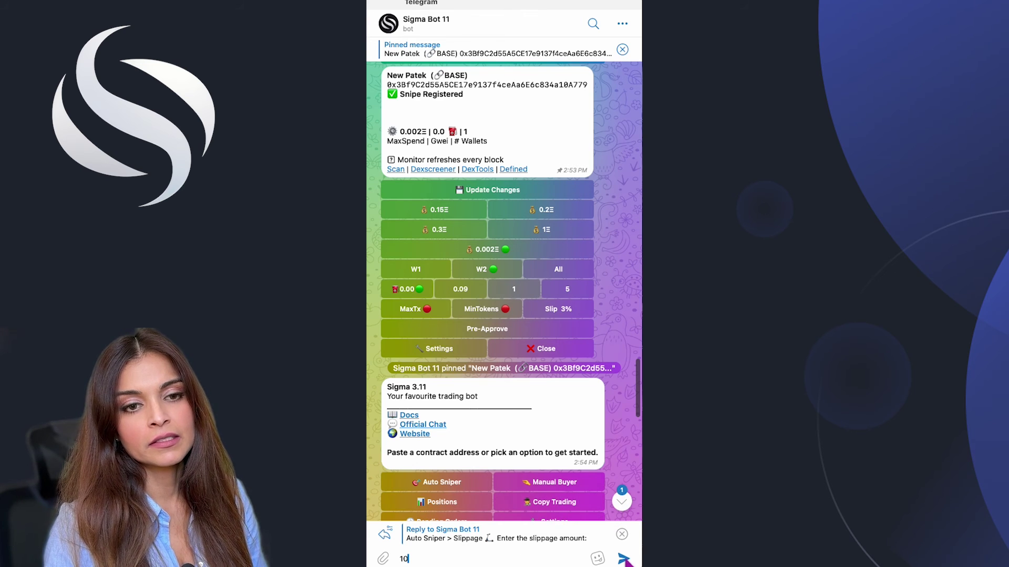
left_click(624, 562)
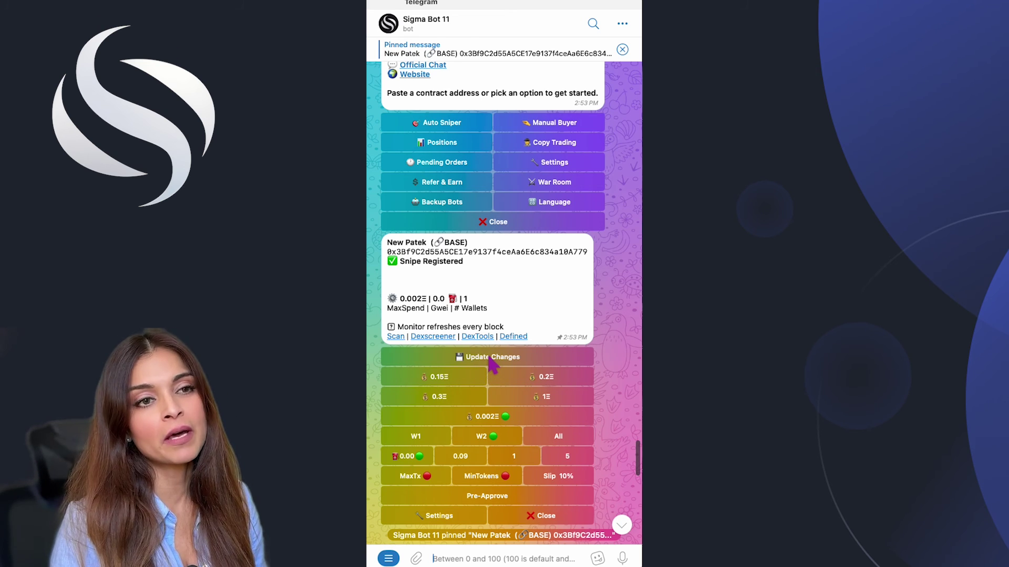
left_click(489, 362)
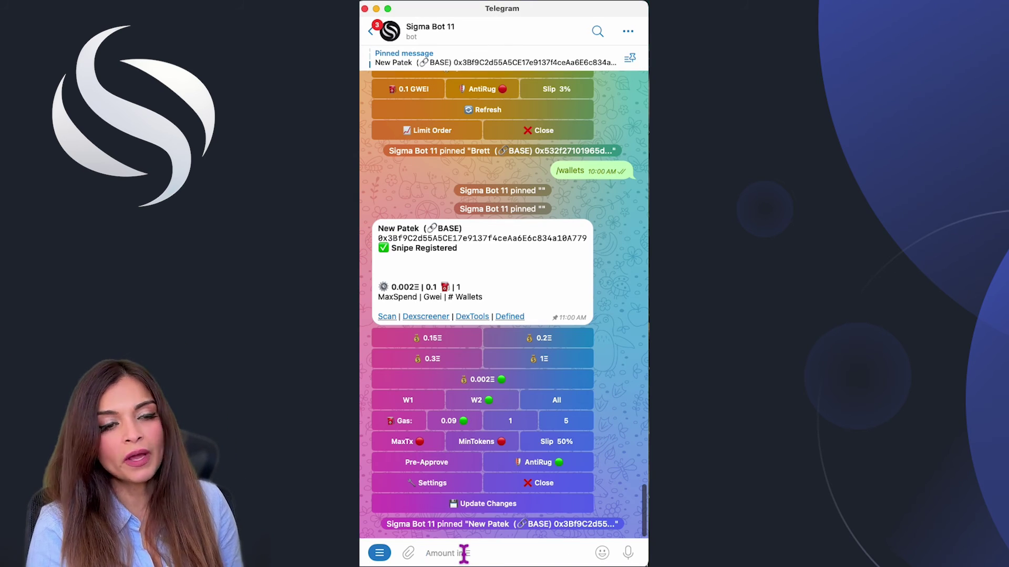
Step: List the pending orders with /orders and cancel the New Patek 0.0020Ξ snipe
type("/orde")
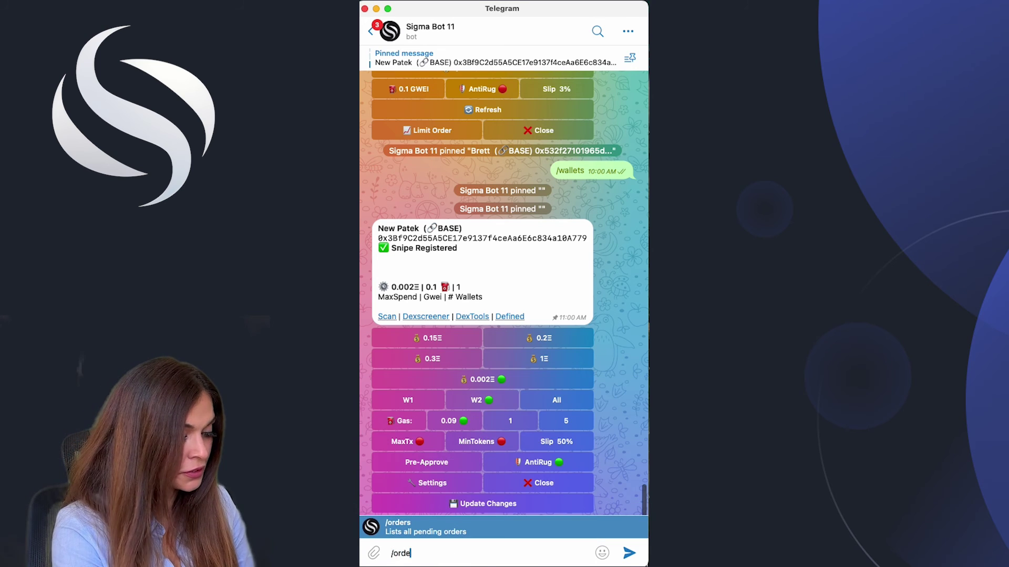
key("Return")
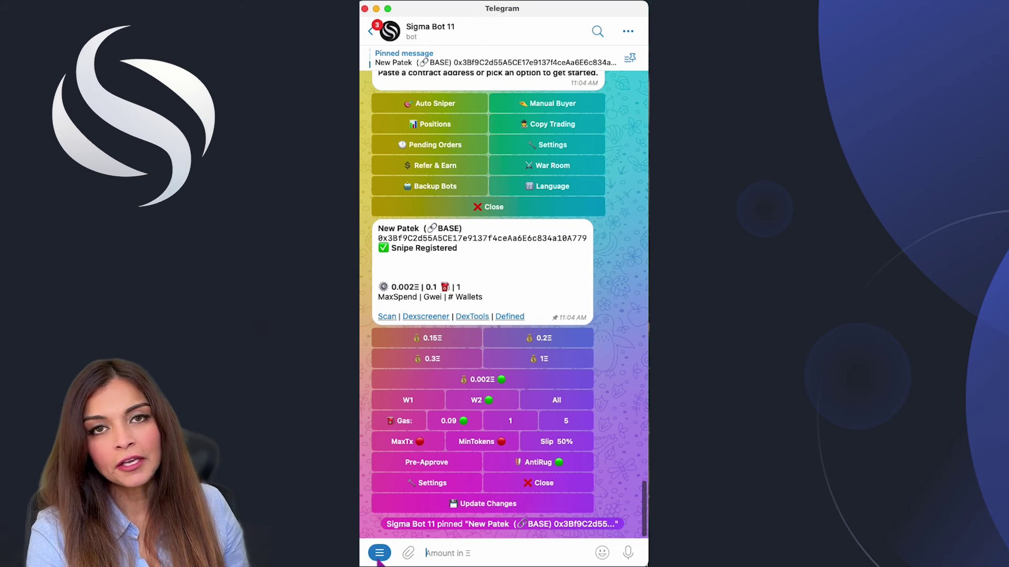
left_click(378, 556)
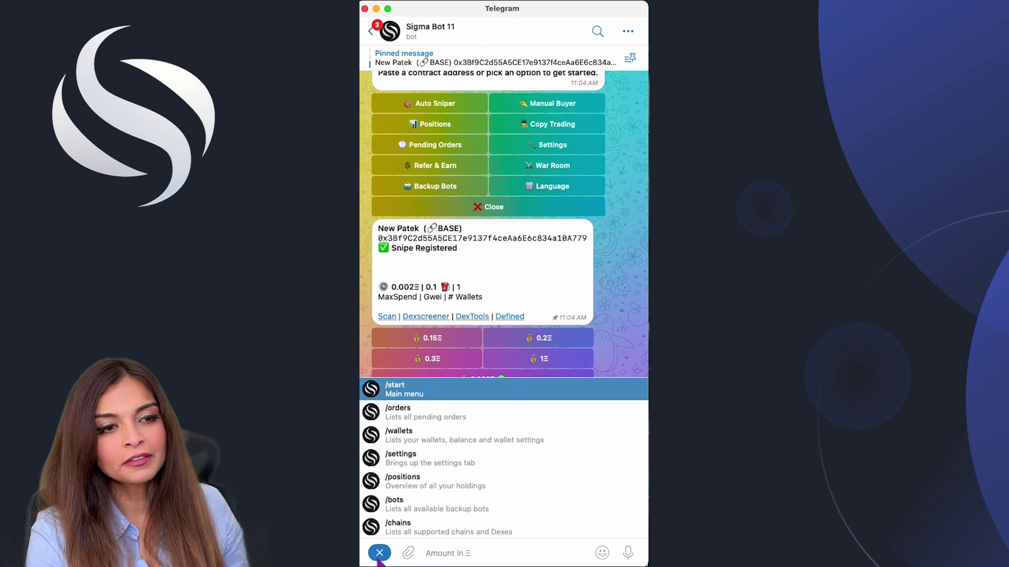
left_click(423, 416)
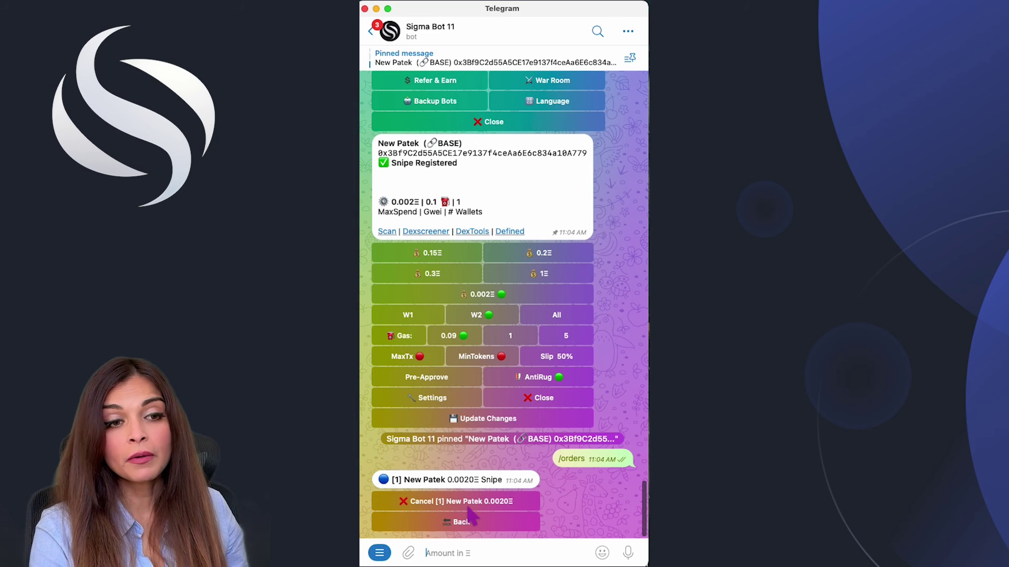
left_click(421, 504)
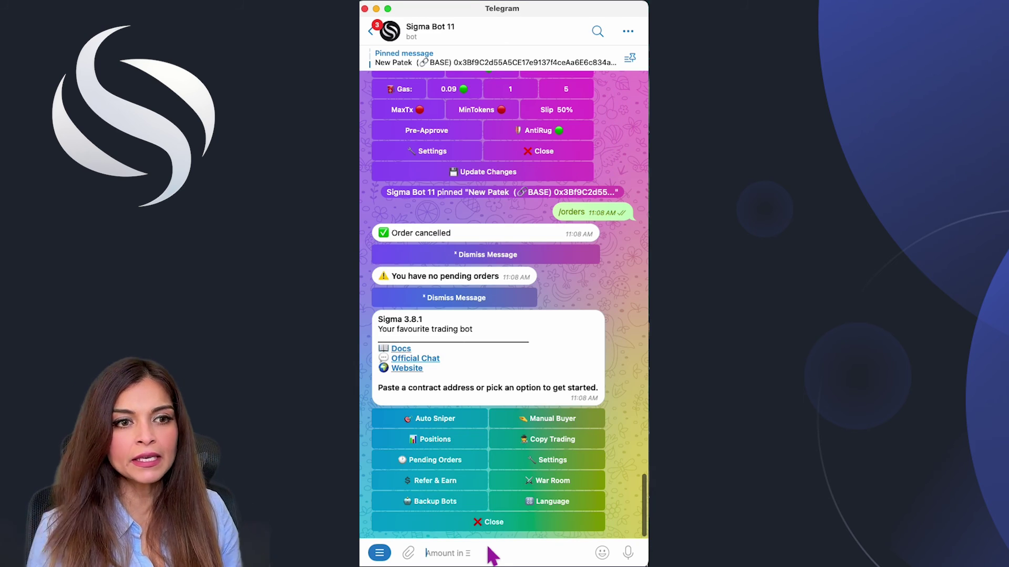
Step: Send the token contract address 0x3Bf9C2d55A5CE17e9137f4ceAa6E6c834a10A779 to the bot to start a new New Patek snipe
left_click(493, 554)
type("0x3Bf9C2d55A5CE17e9137f4ceAa6E6c834a10A779")
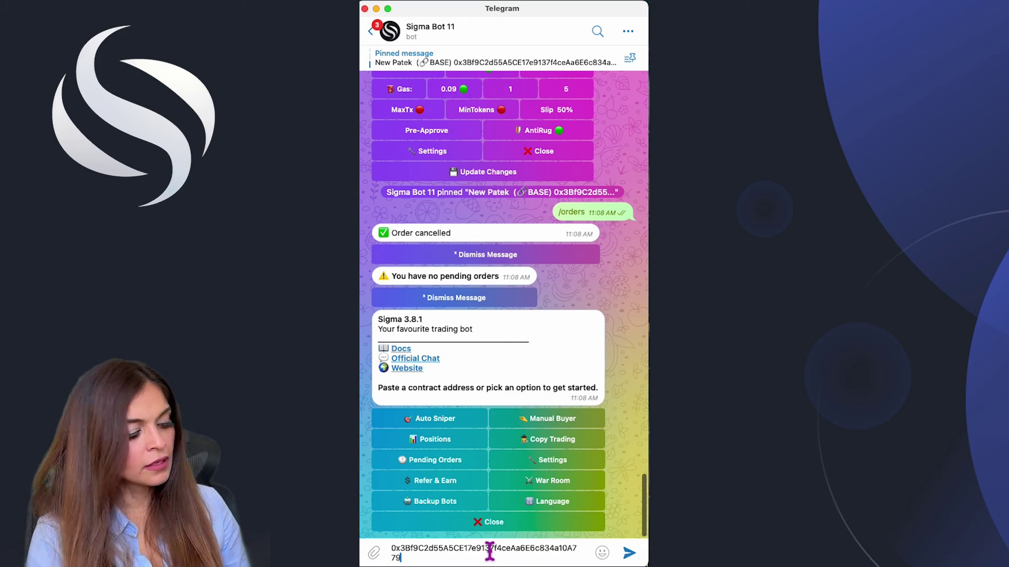
left_click(629, 554)
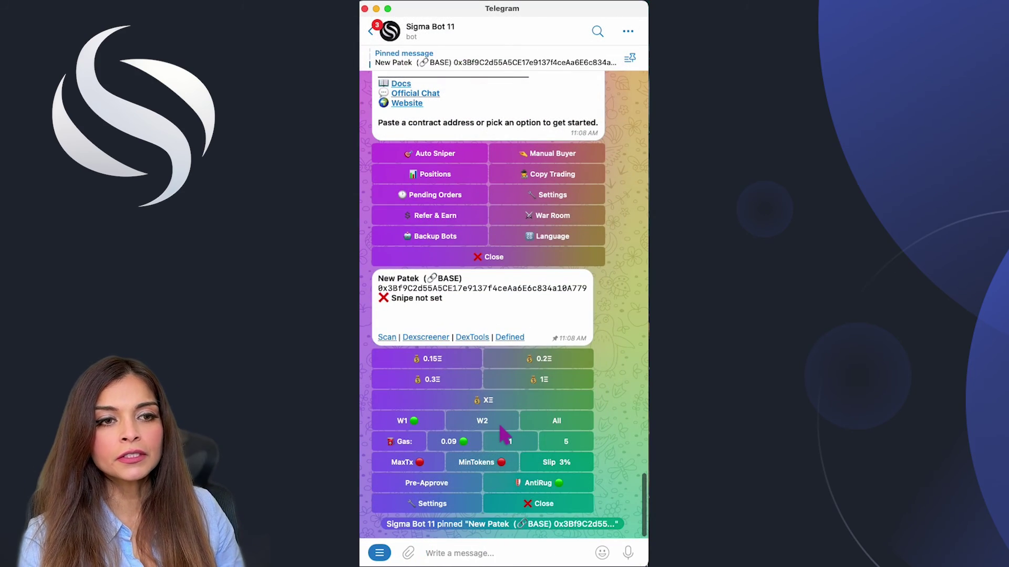
Step: Select wallet W2 instead of W1 and the gas preset 5 for the new snipe
left_click(499, 426)
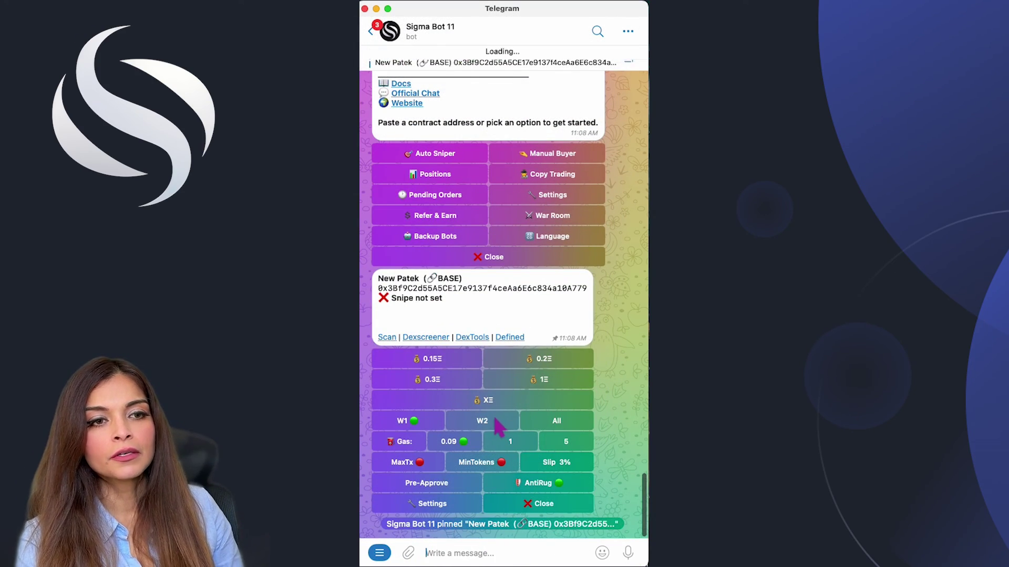
left_click(415, 423)
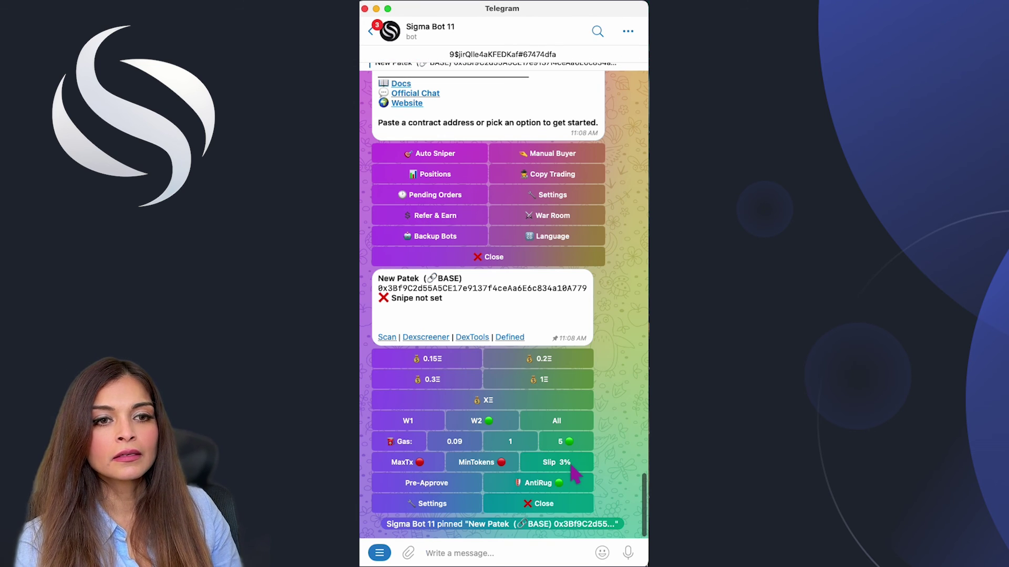
Step: Set the slippage of the new New Patek snipe to 50% and turn AntiRug off
left_click(572, 469)
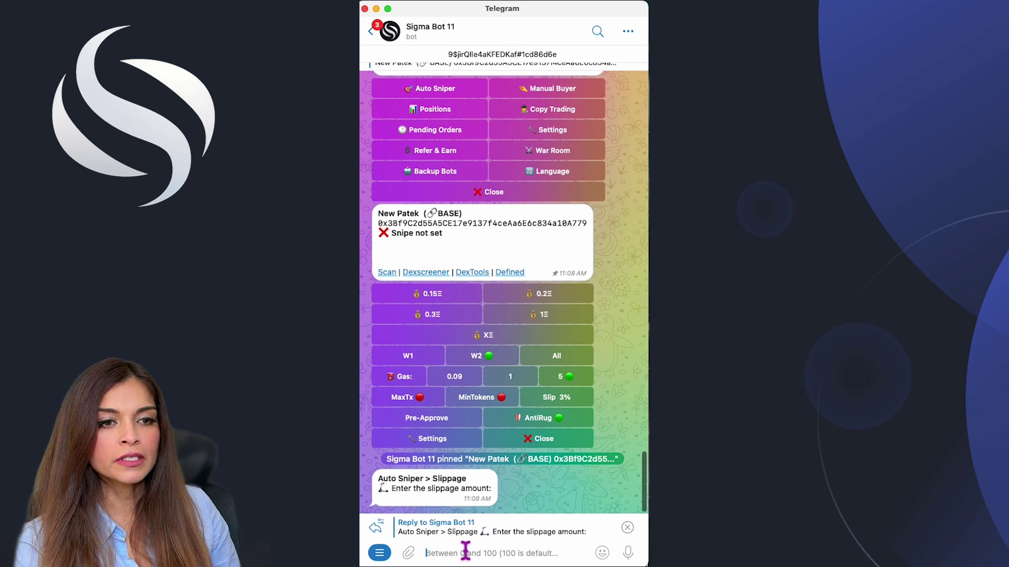
type("50")
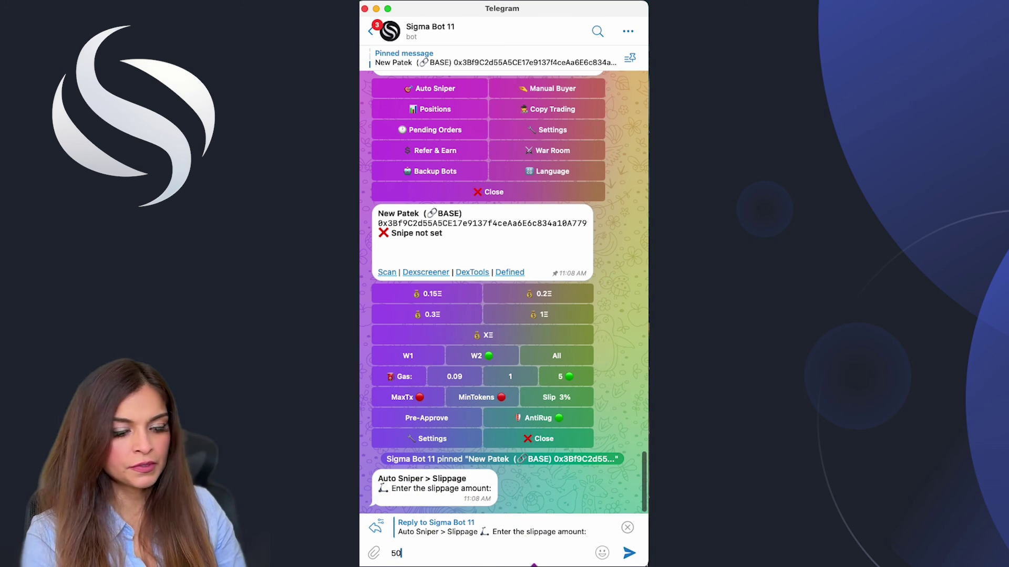
left_click(629, 554)
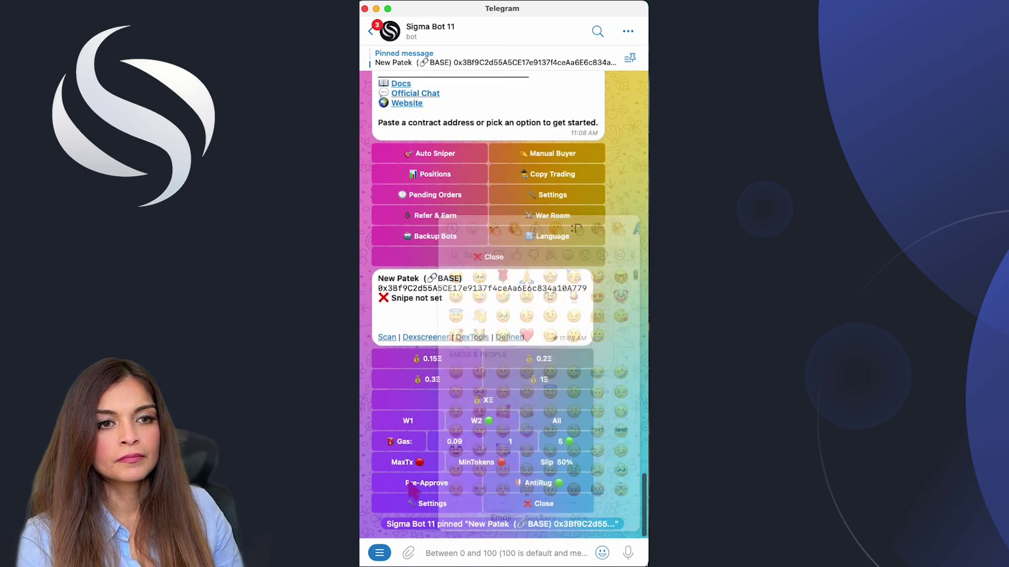
left_click(561, 488)
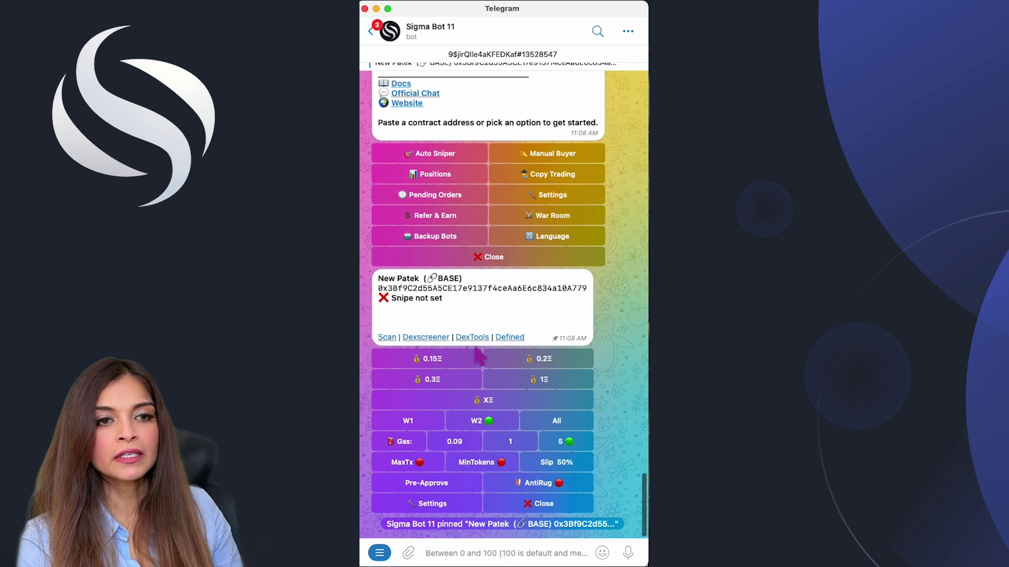
Step: Register the new snipe with W2 by entering a custom buy amount of .002 Ξ
left_click(489, 404)
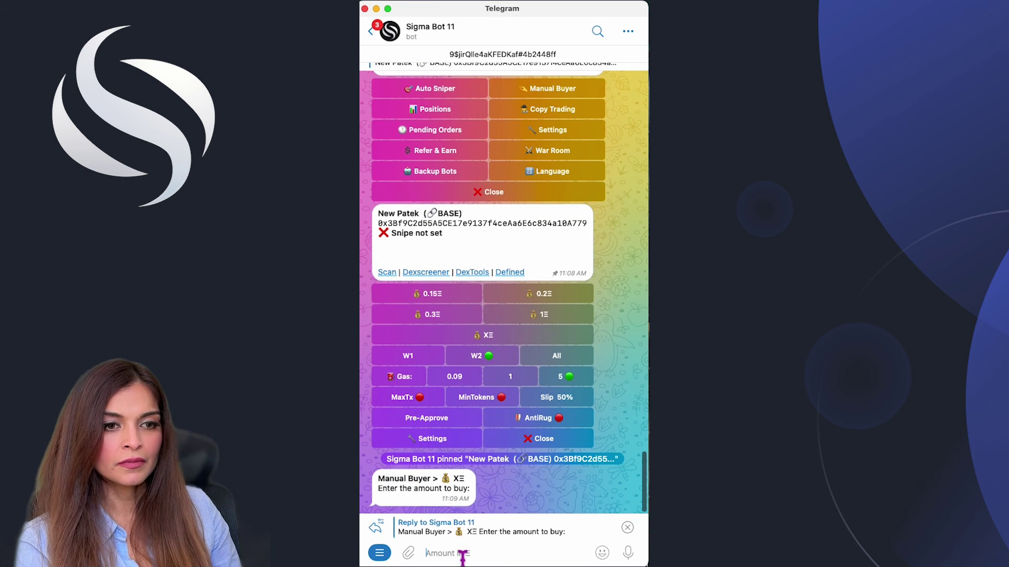
type(".002")
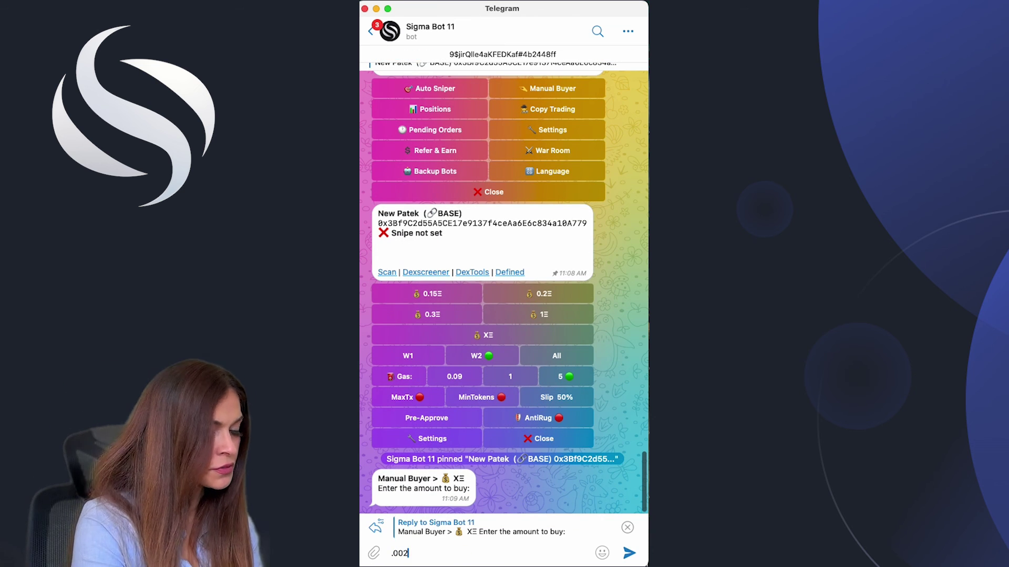
right_click(630, 557)
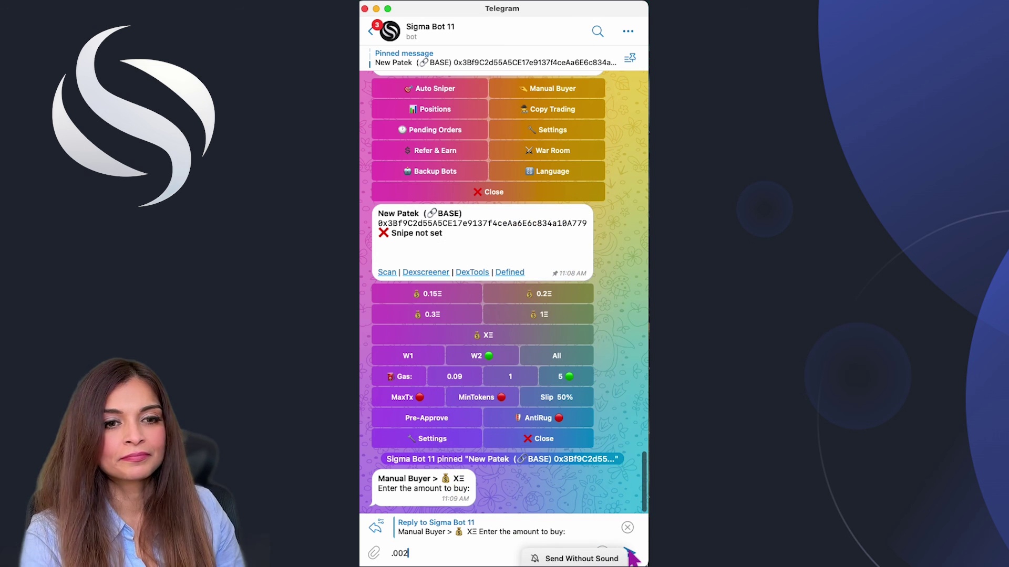
left_click(578, 558)
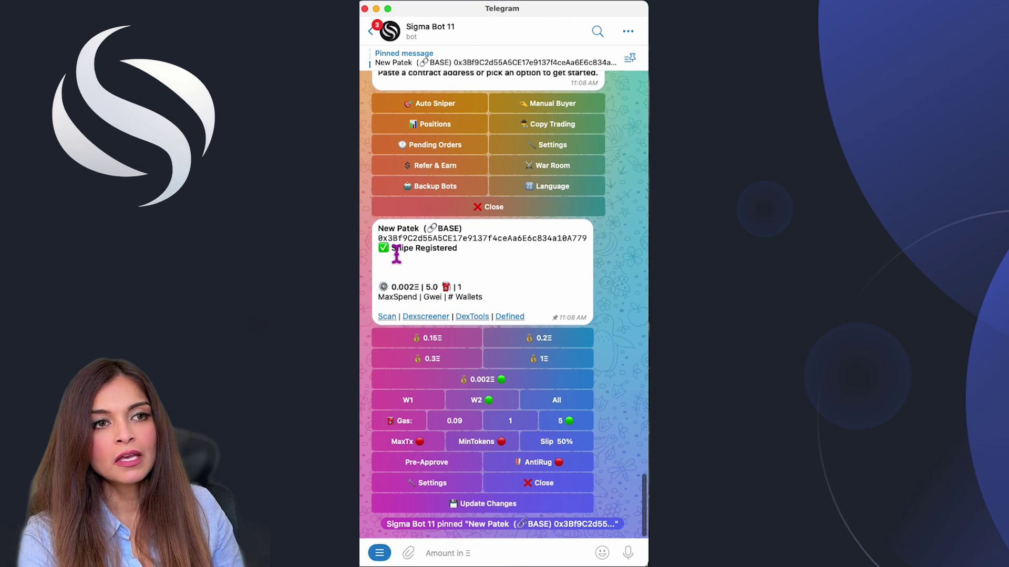
Step: List the pending orders to check the newly registered New Patek snipe
left_click_drag(393, 249, 519, 256)
left_click(519, 255)
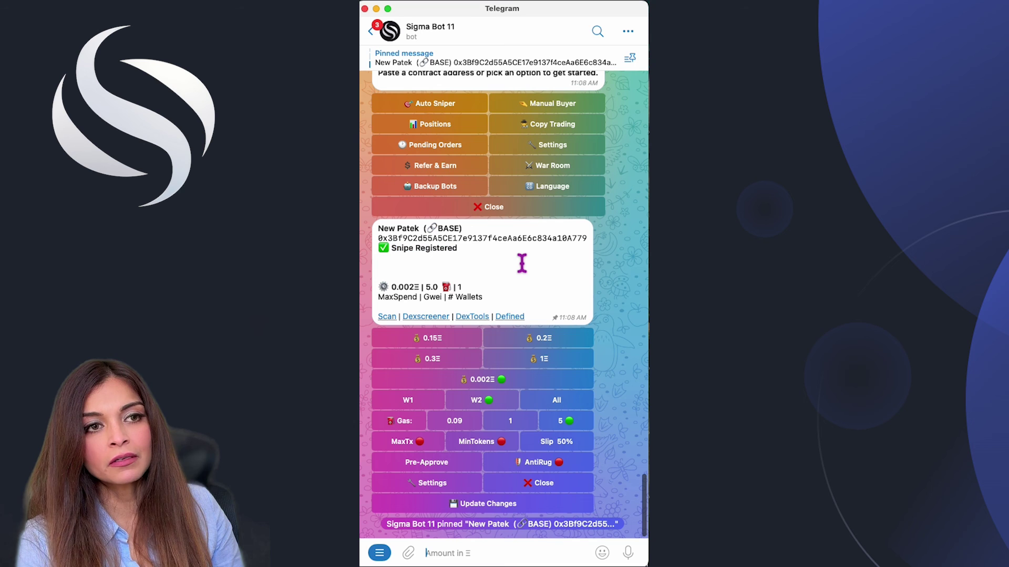
left_click(379, 553)
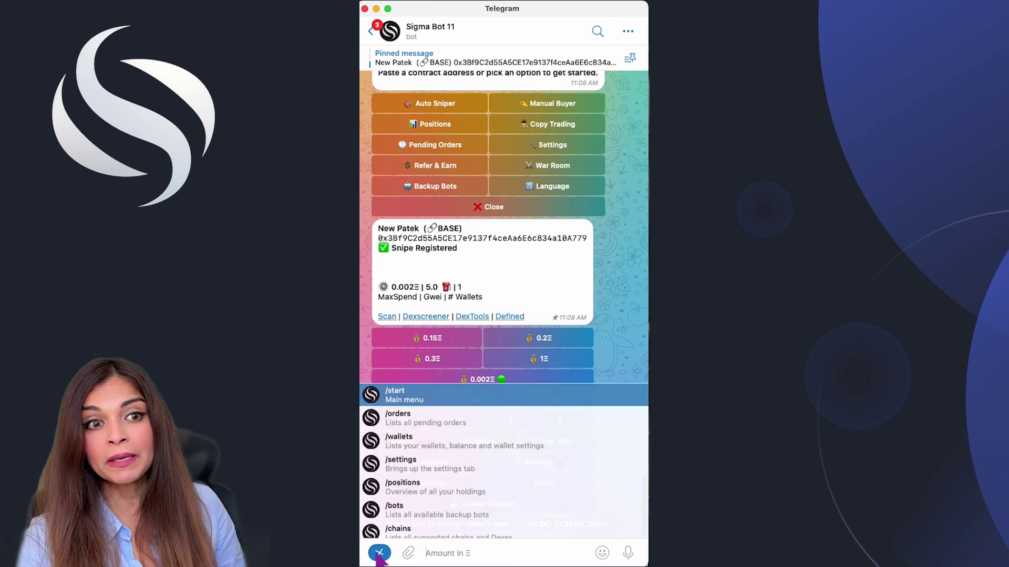
left_click(409, 416)
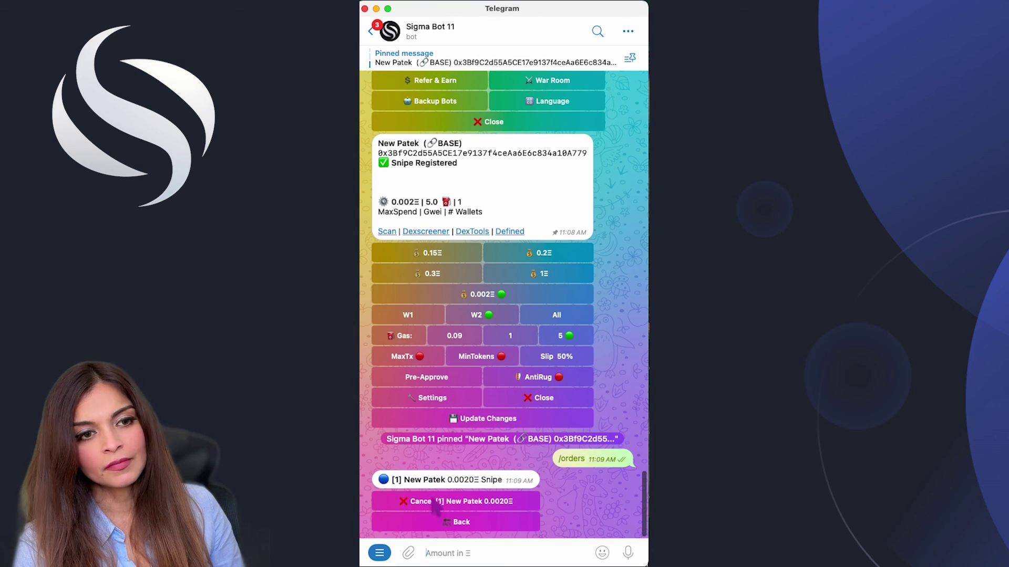